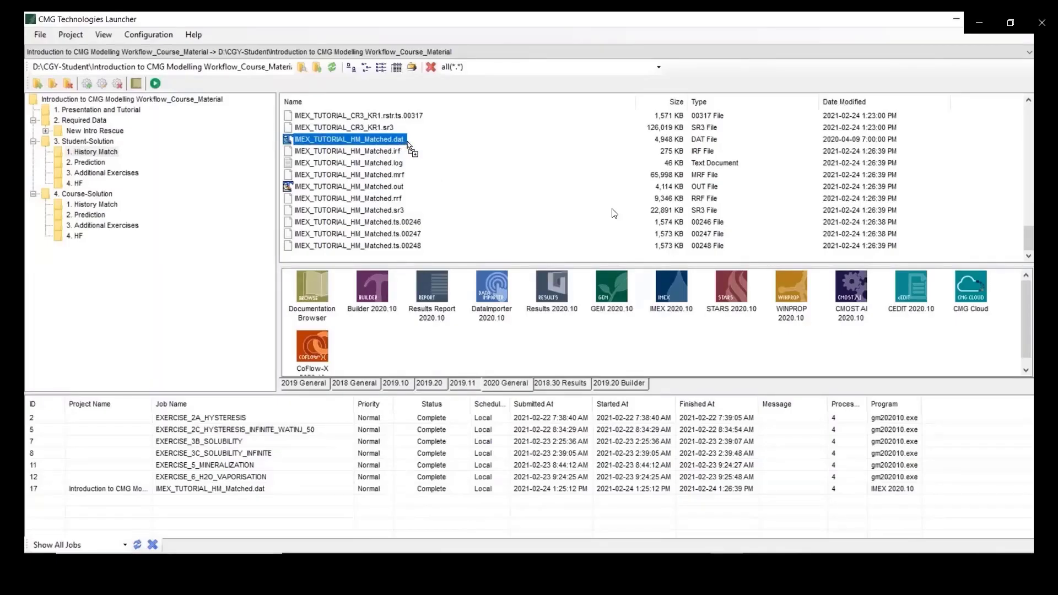
Open the IMEX_TUTORIAL_HM_Matched.dat dataset in Builder and start saving it under a different file name
drag(407, 142, 384, 297)
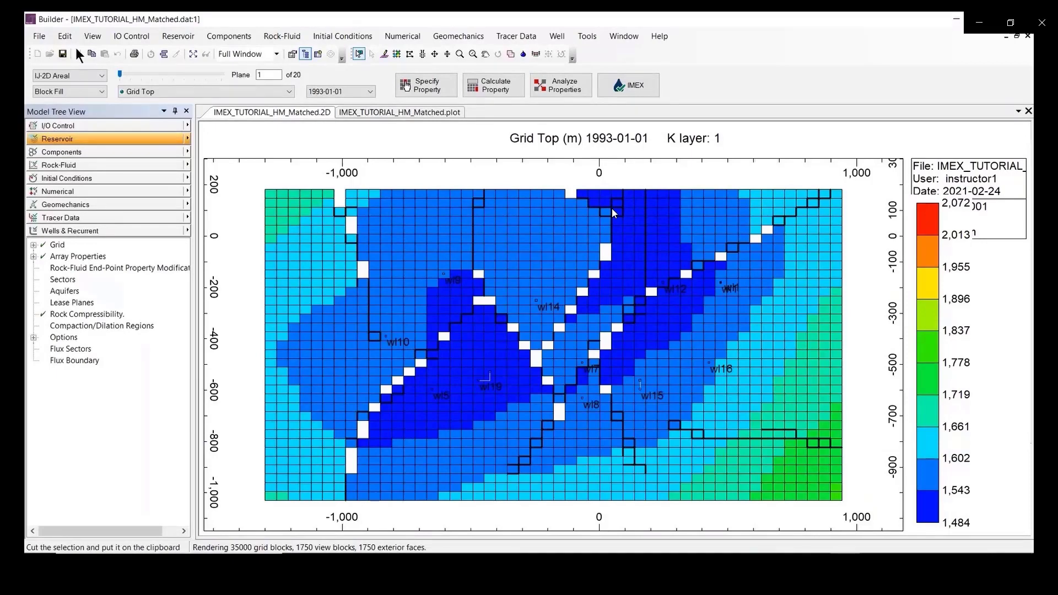
click(45, 36)
click(55, 78)
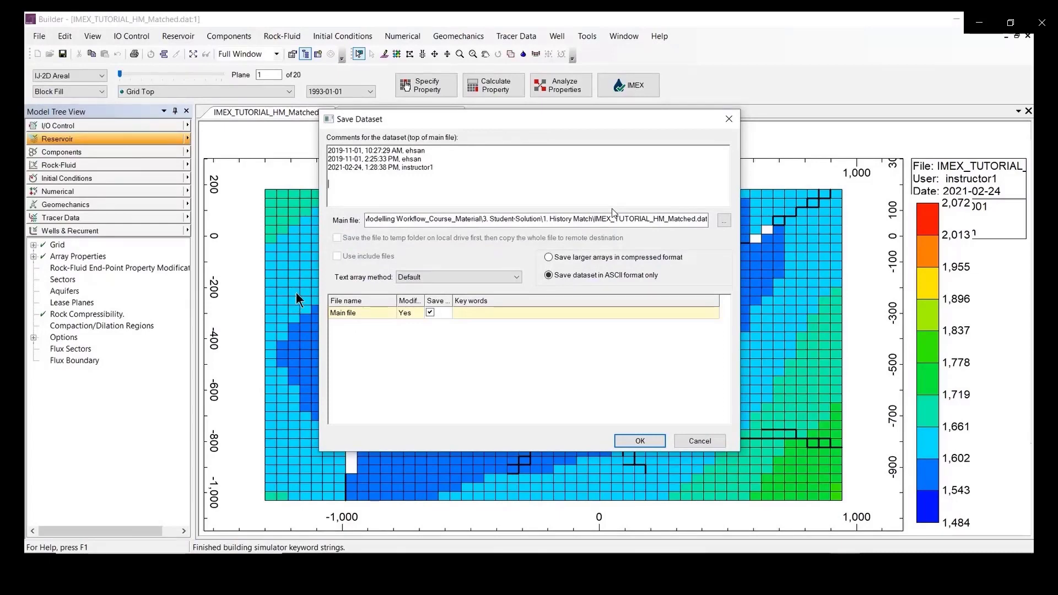
click(724, 222)
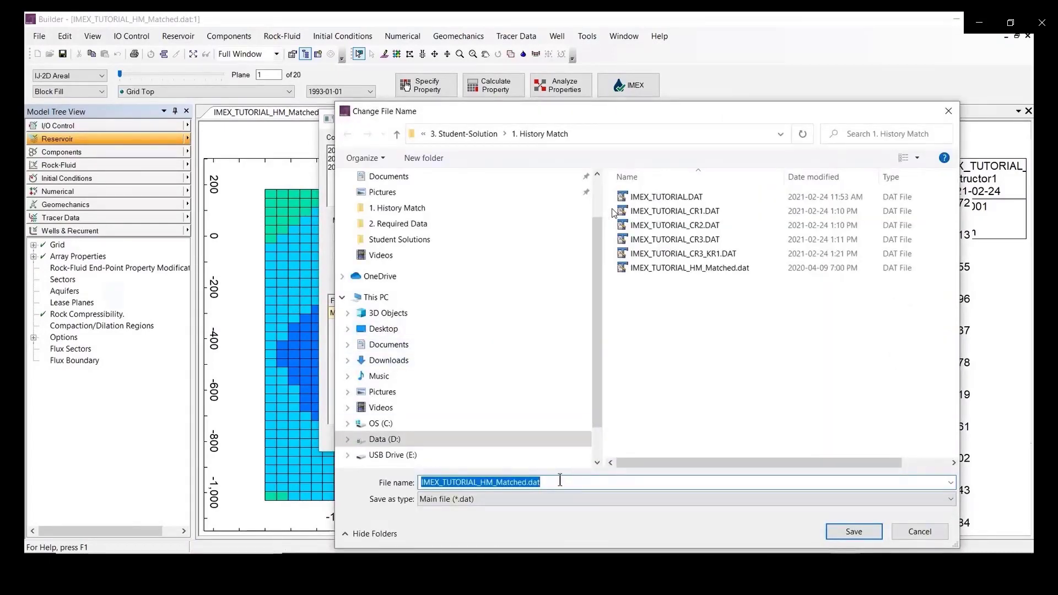
Change the dataset's file name to IMEX_TUTORIAL_PRED_BASE.dat
click(525, 480)
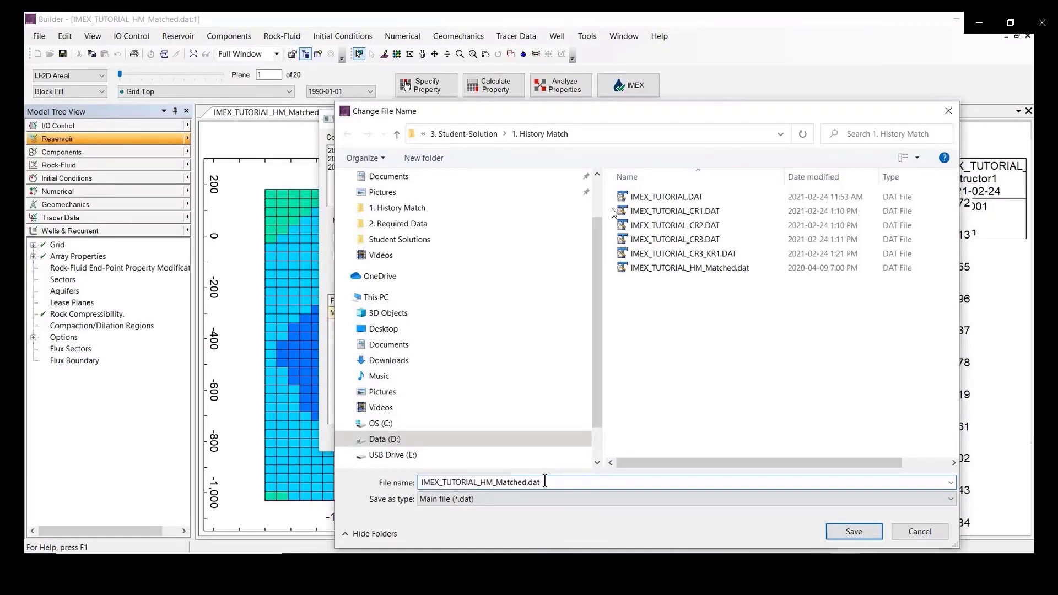
key(BackSpace)
key(BackSpace)
key(BackSpace)
key(BackSpace)
key(BackSpace)
key(BackSpace)
key(BackSpace)
key(BackSpace)
key(BackSpace)
key(BackSpace)
text(PRED_BASE)
Save the renamed dataset in the 2. Prediction folder of 3. Student-Solution
click(482, 134)
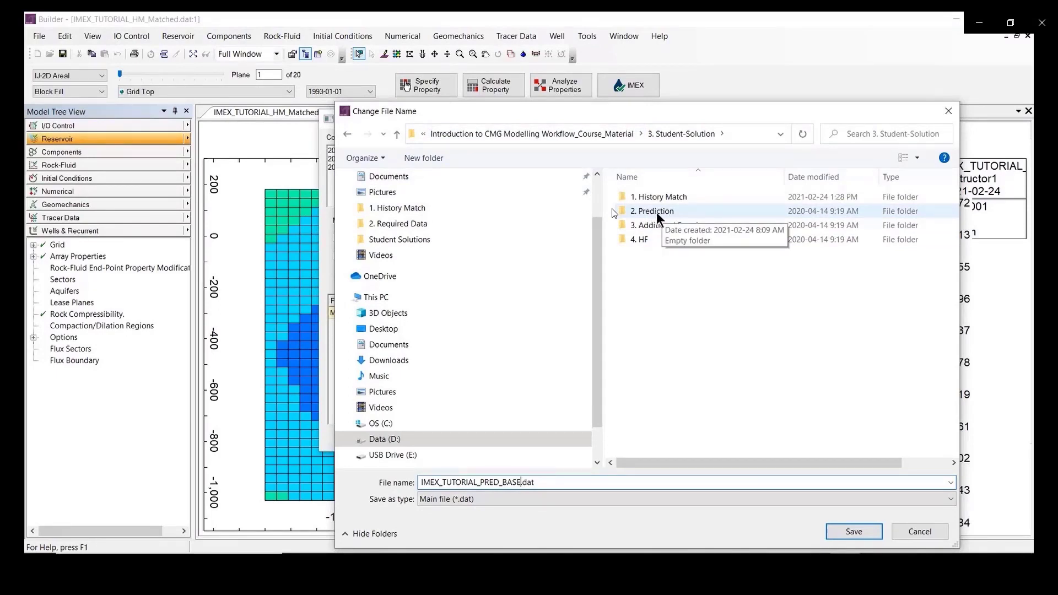
double_click(658, 211)
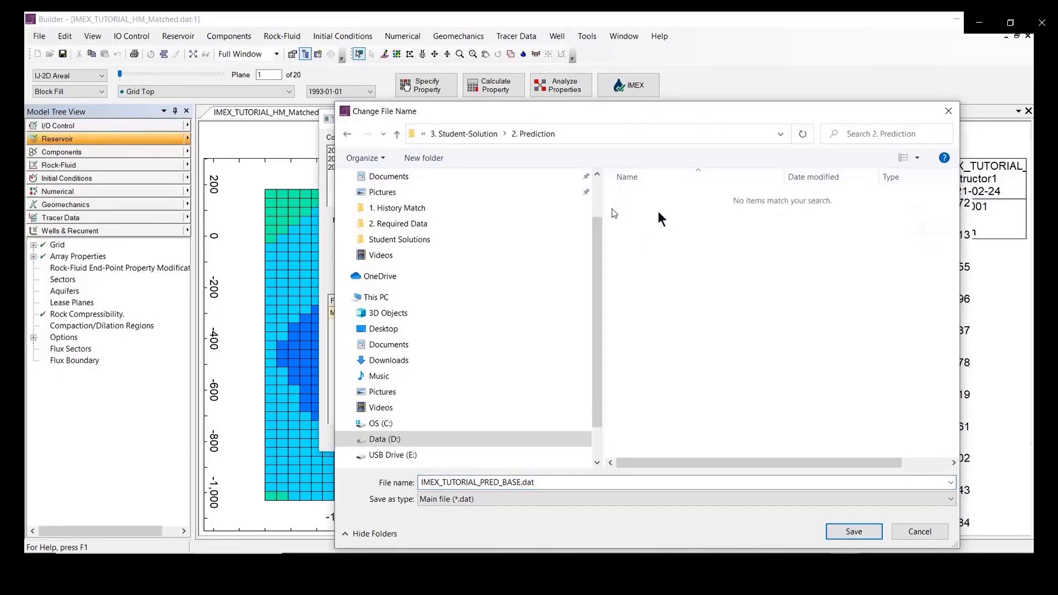
click(851, 528)
click(637, 438)
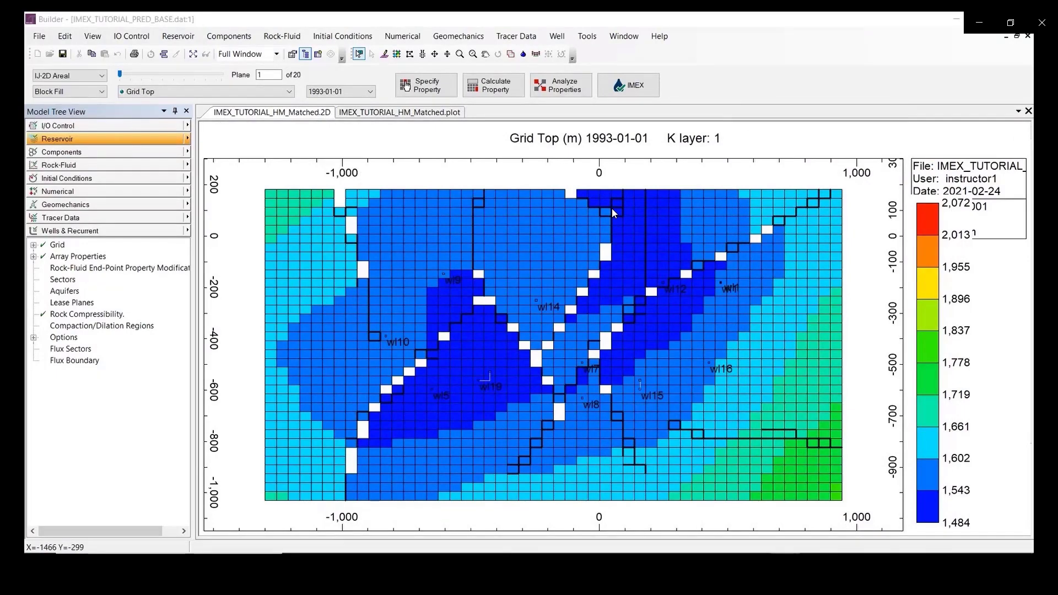
Open the list of simulation dates under Wells & Recurrent and go to its last date
click(71, 231)
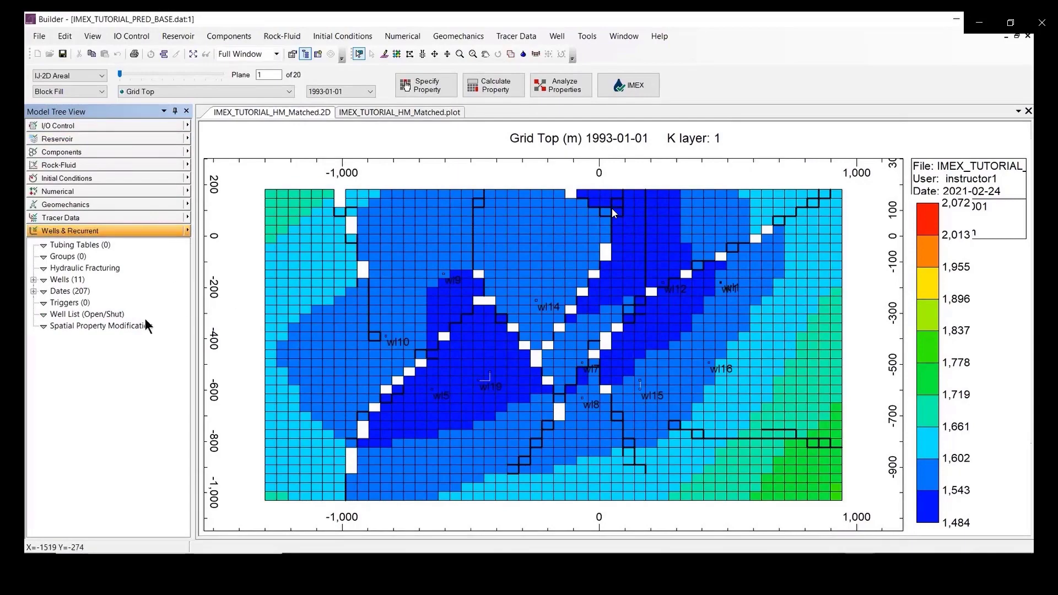
double_click(64, 292)
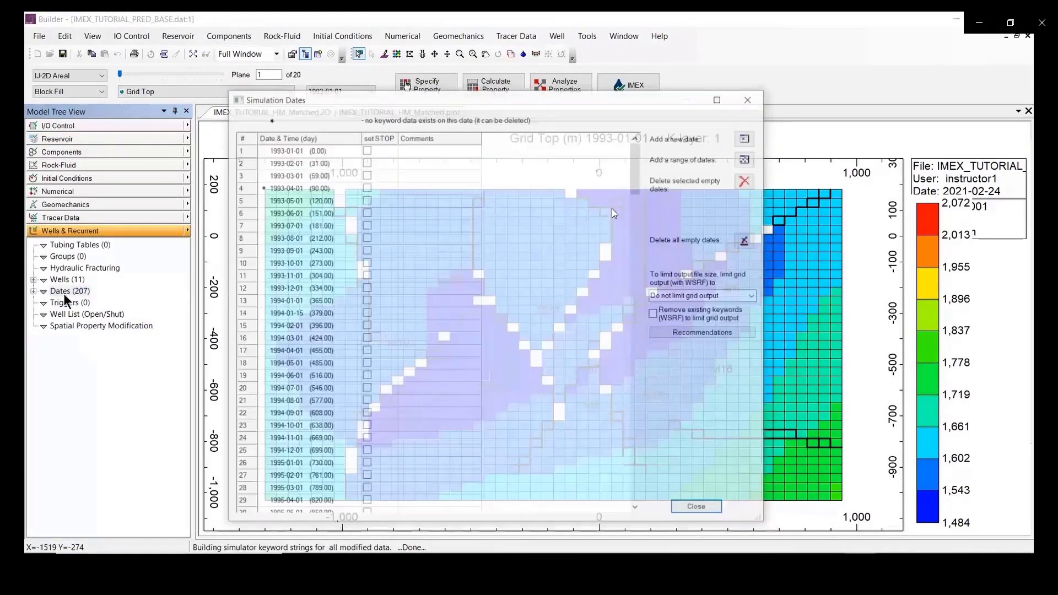
drag(636, 166, 600, 488)
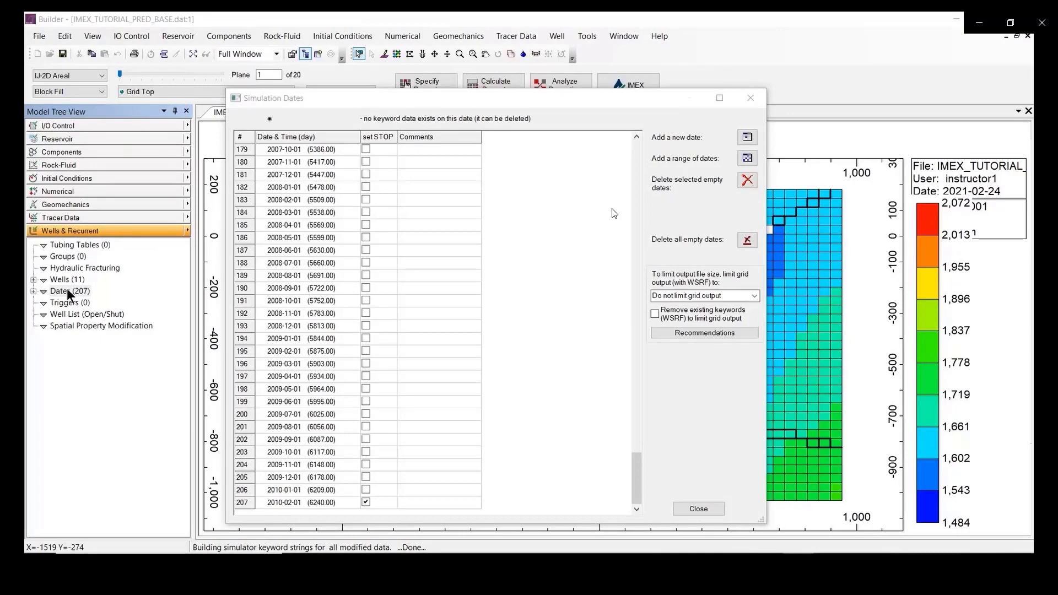
click(465, 100)
drag(463, 97, 434, 82)
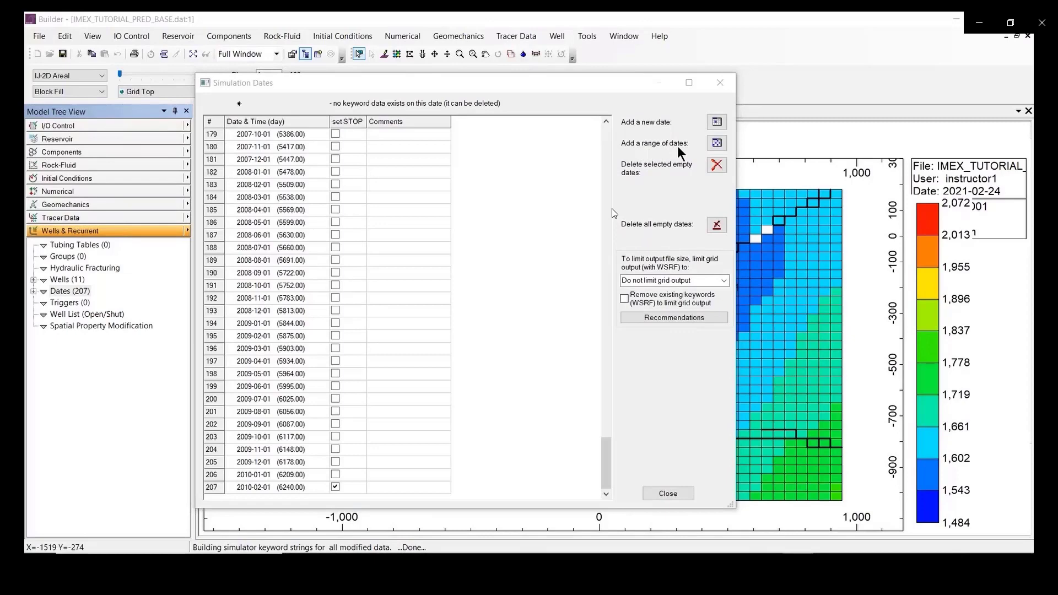
Start a new range of simulation dates and set its end to January 1, 2020
click(715, 144)
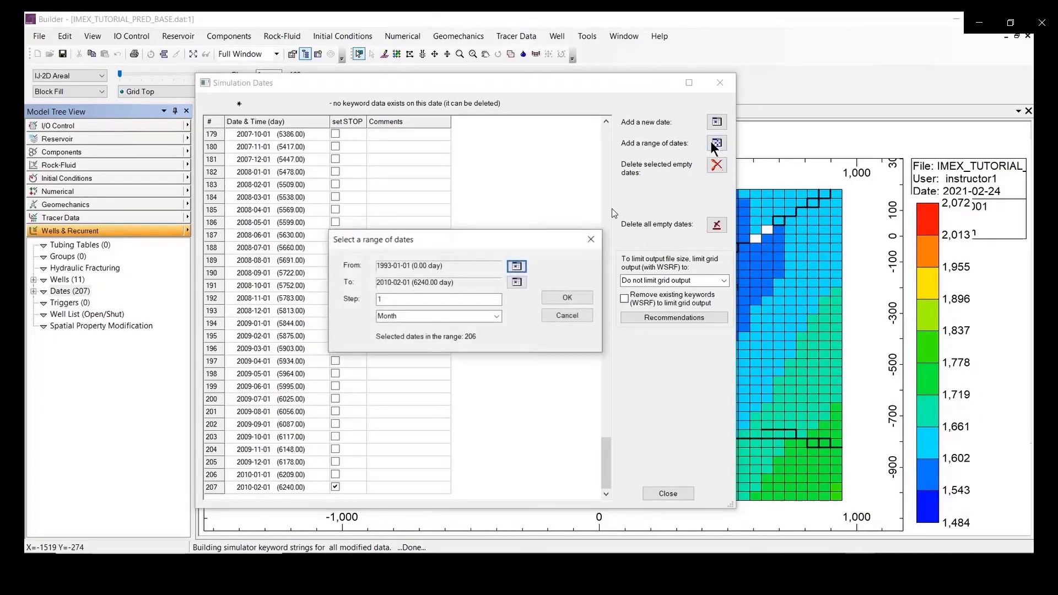
drag(554, 236, 537, 151)
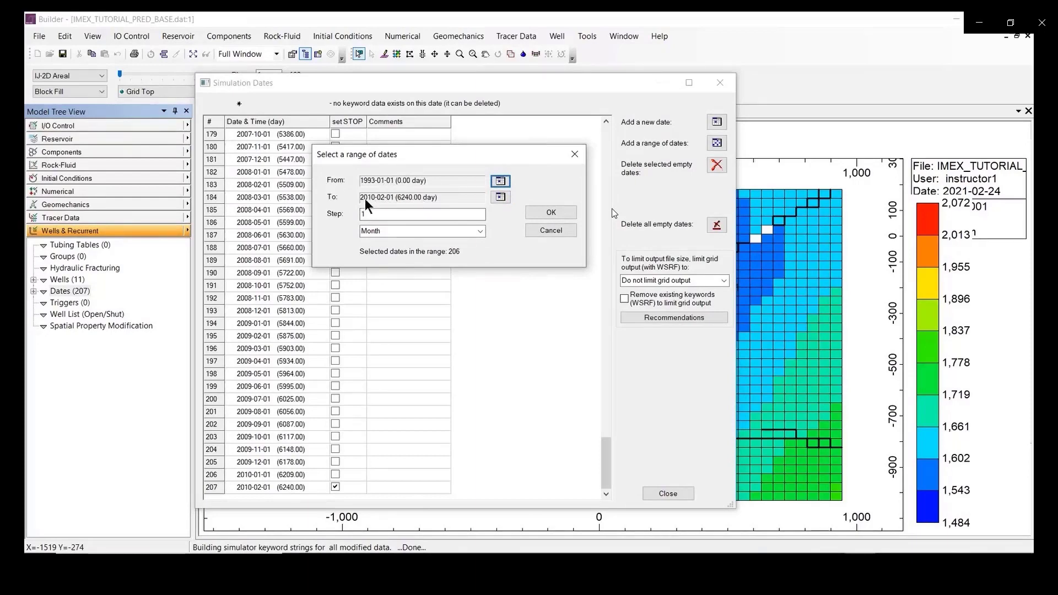
click(500, 197)
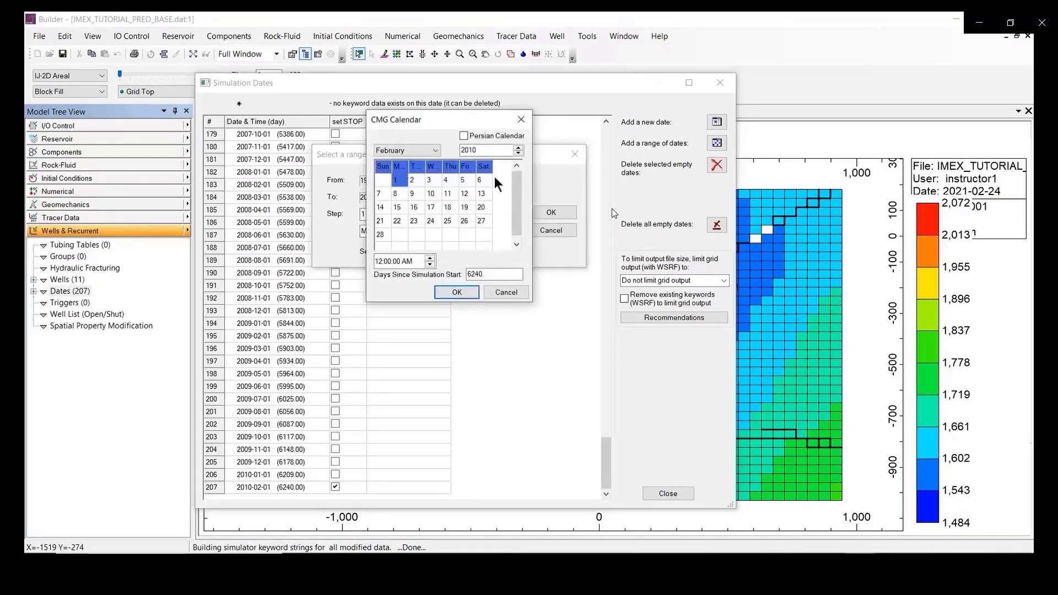
drag(480, 150, 455, 152)
text(2020)
click(435, 151)
click(419, 166)
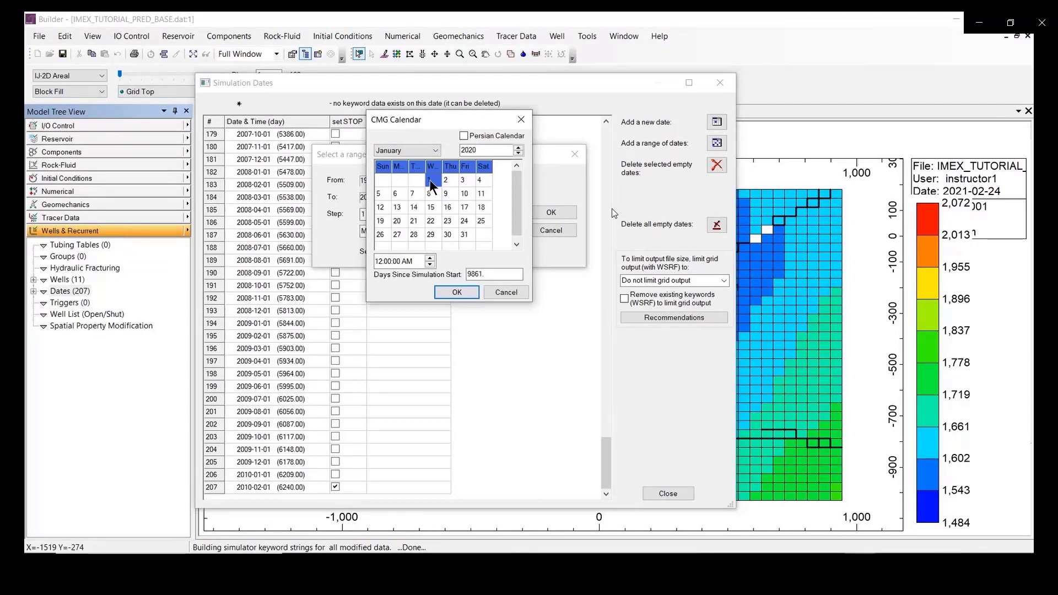
click(457, 292)
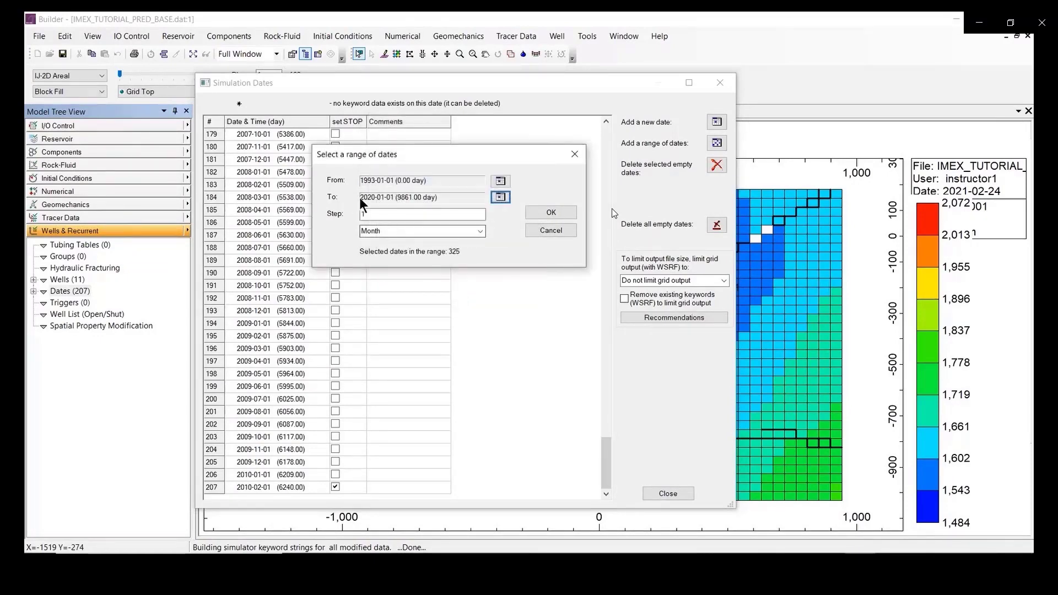
Keep the range's step at 1 month and add the dates to the simulation
click(479, 231)
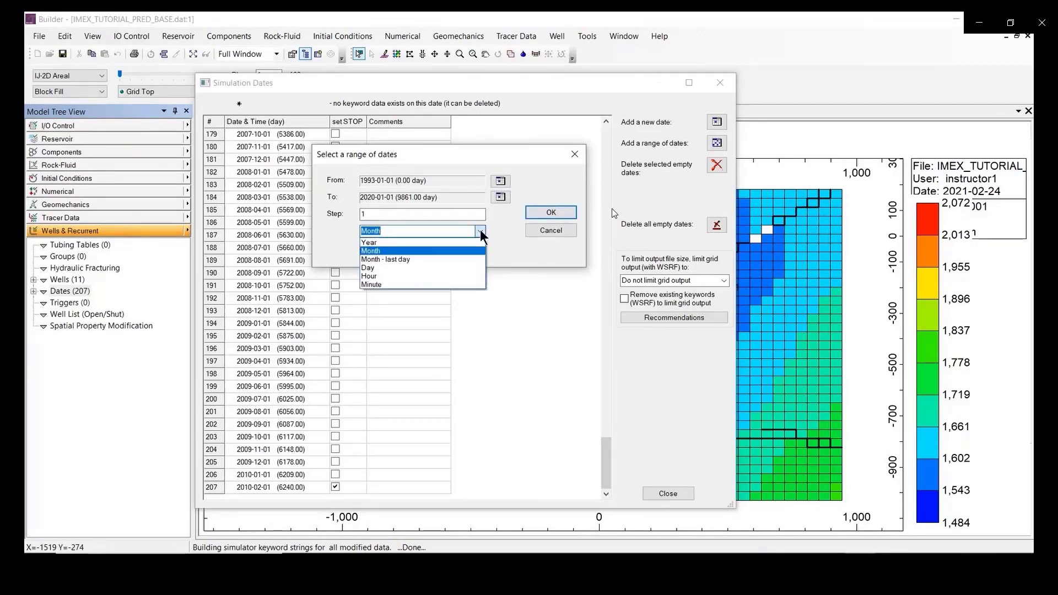
click(480, 231)
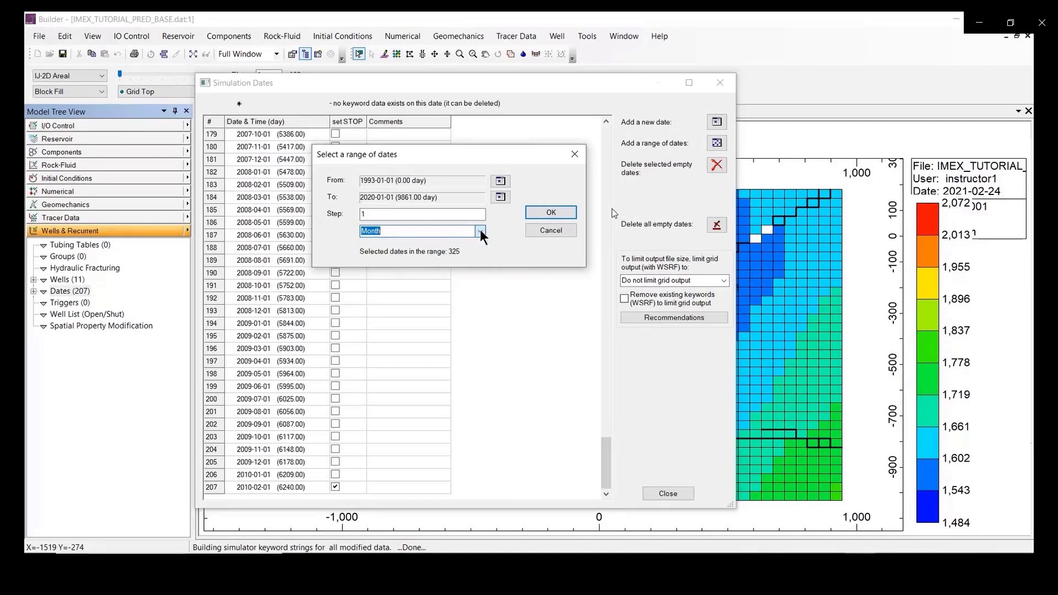
click(387, 231)
click(541, 215)
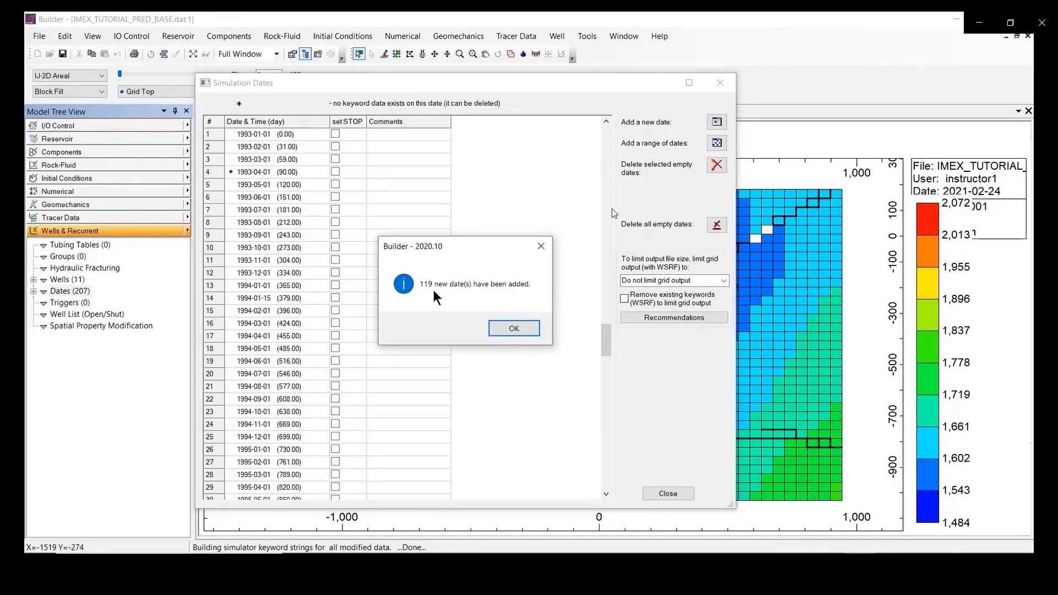
click(525, 331)
Clear the STOP flag on 2010-02-01, set it on 2020-01-01, and close the simulation dates
drag(606, 342, 606, 348)
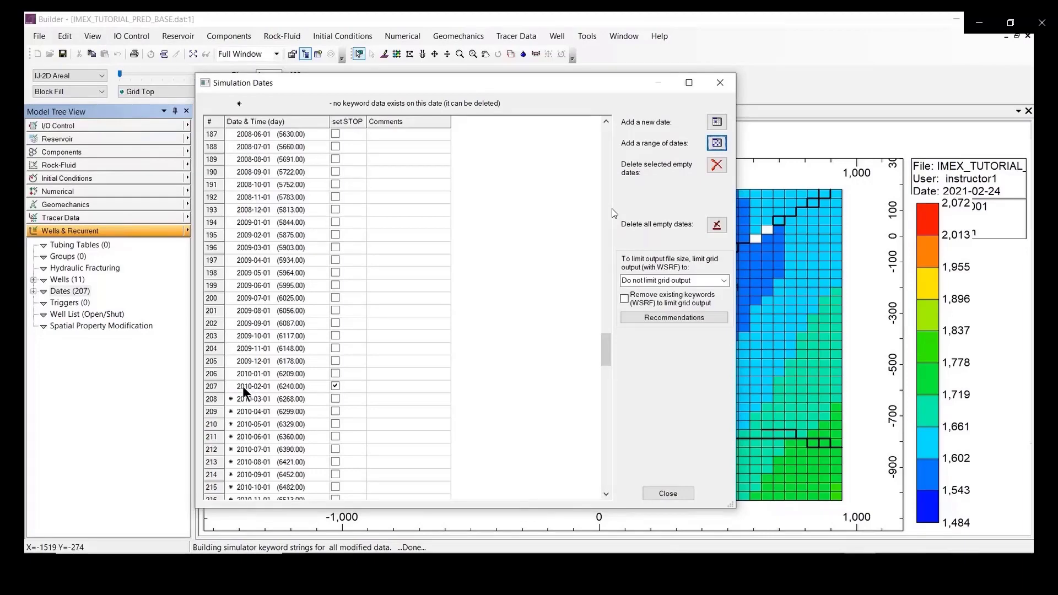
click(335, 385)
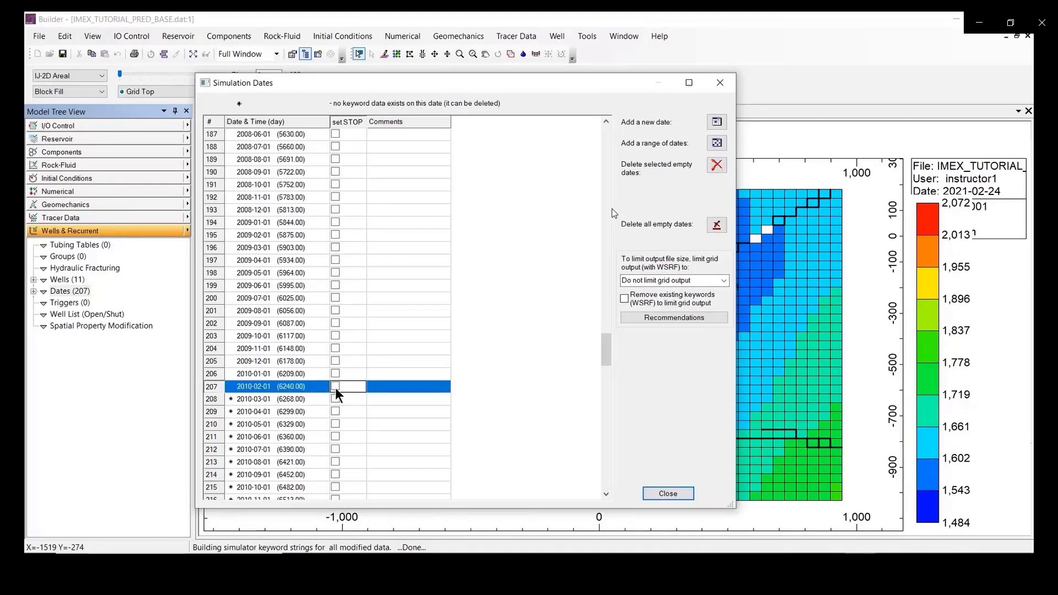
drag(606, 347, 601, 480)
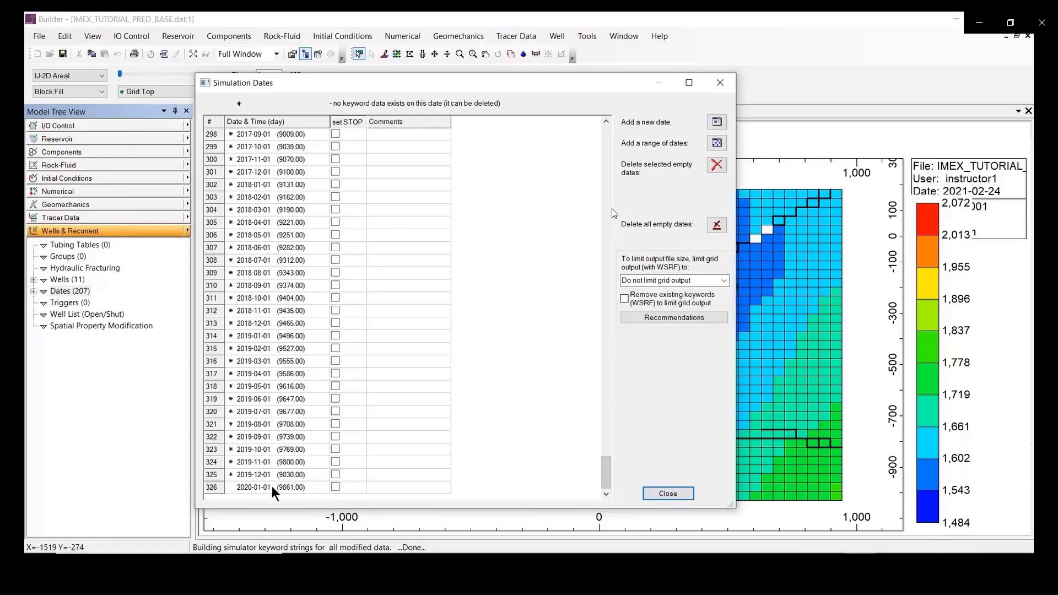
click(336, 486)
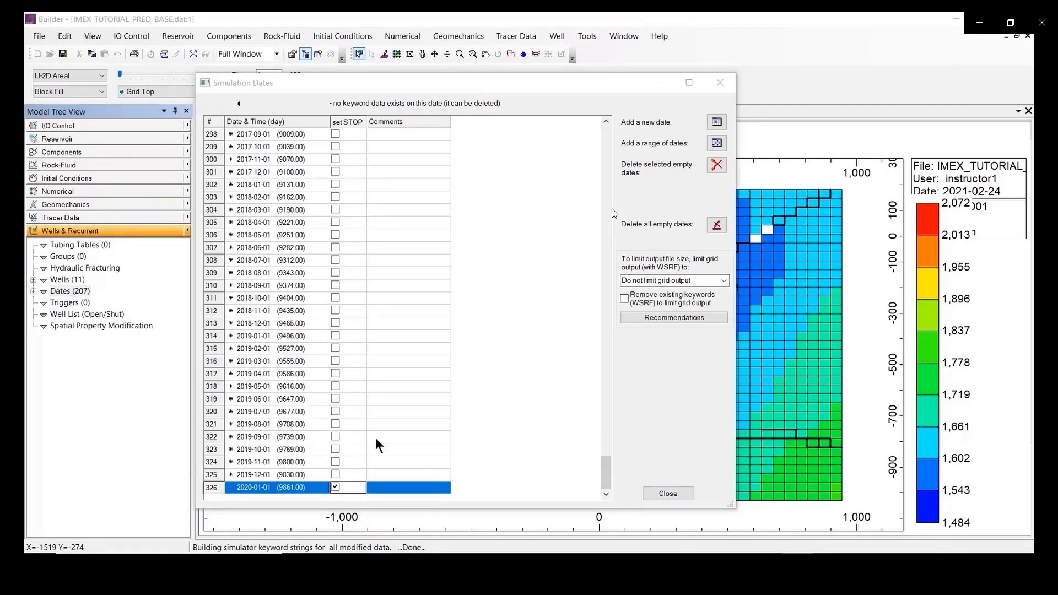
click(683, 498)
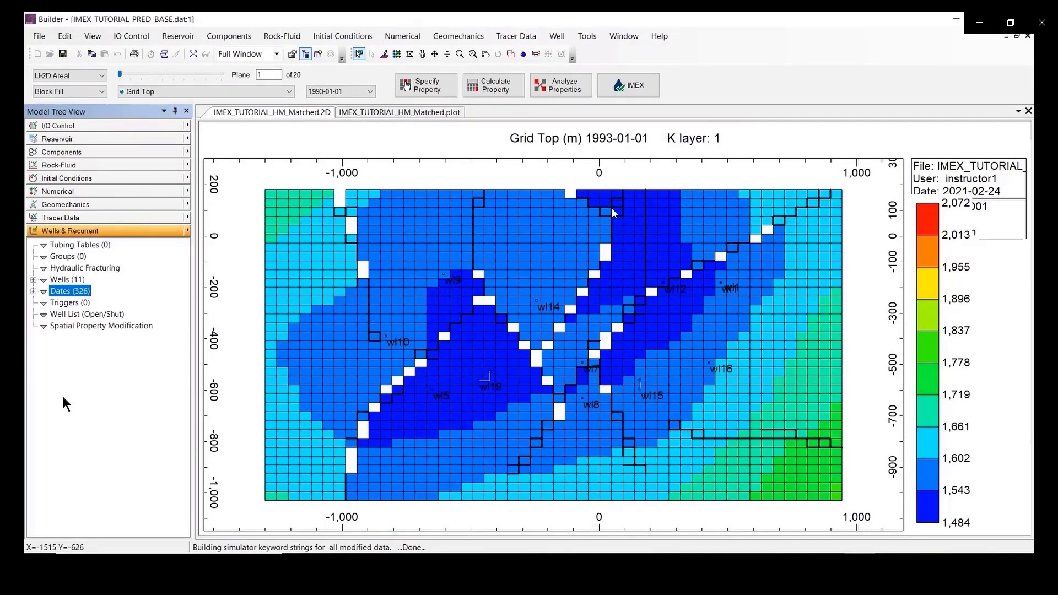
Expand the list of wells and open the well events of wl1
click(79, 292)
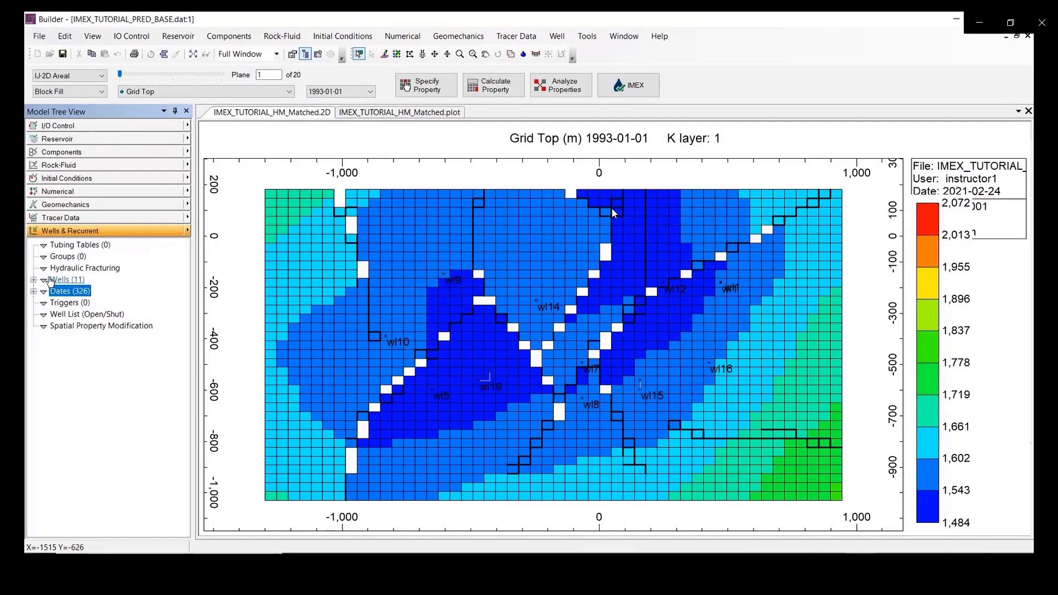
click(33, 279)
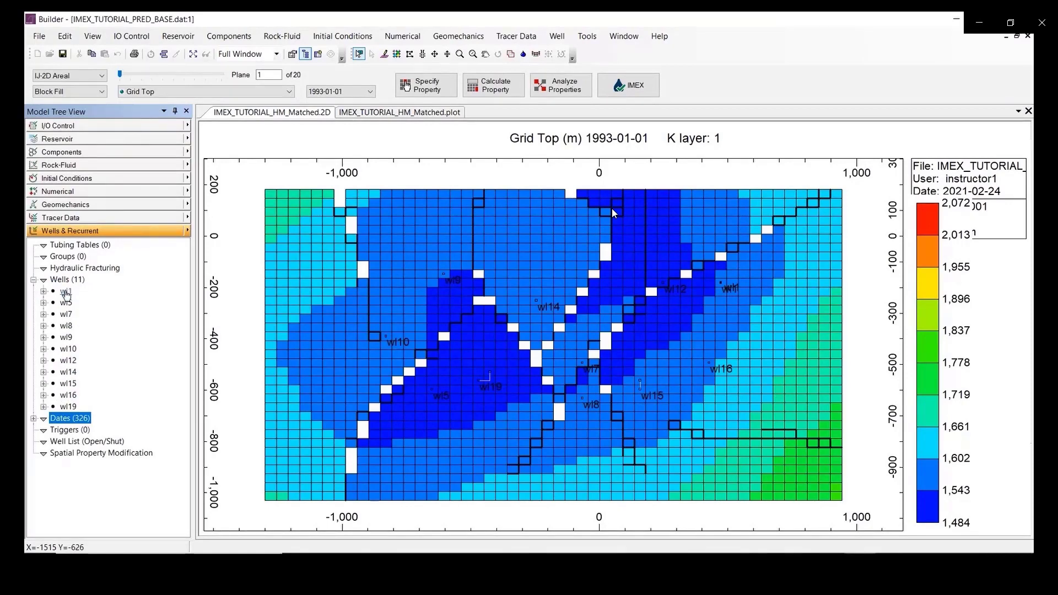
double_click(64, 292)
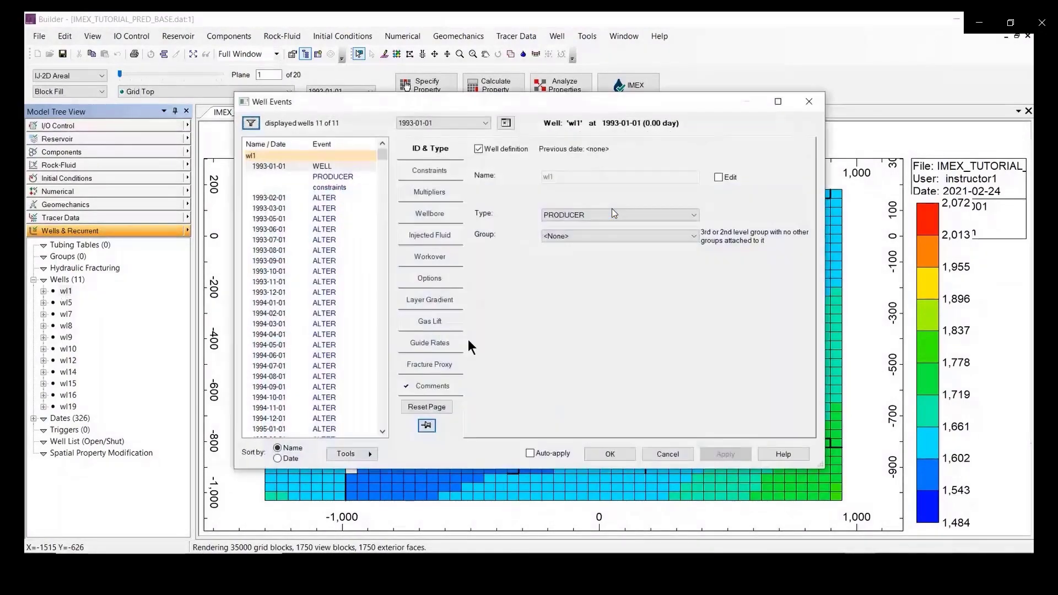
drag(524, 101, 472, 102)
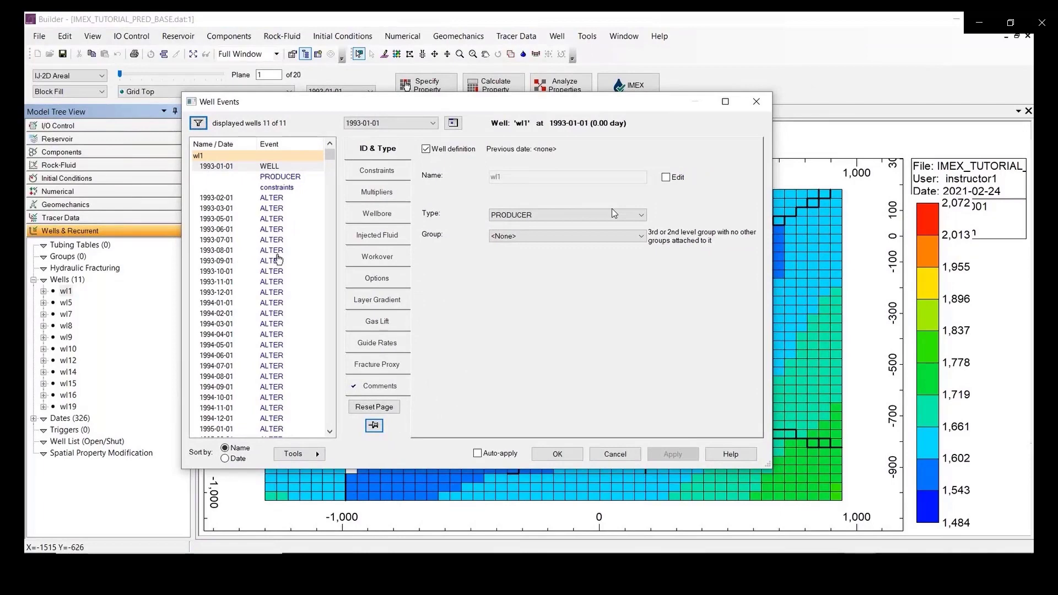
Review wl1's operating constraints on 1993-01-01 and its altered STL rates through 1993-06-01, leaving the values unedited
click(278, 188)
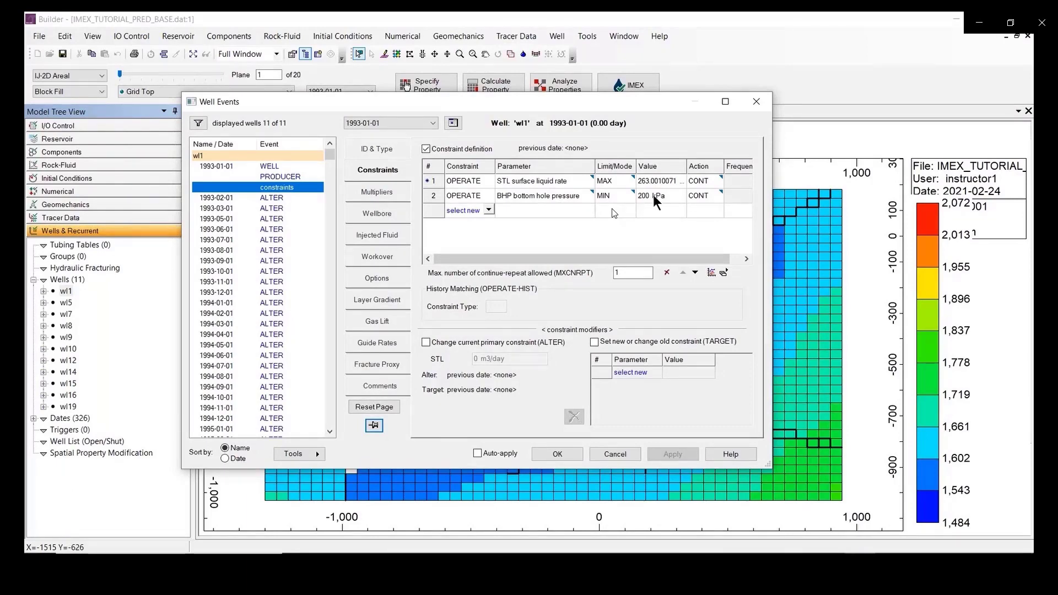
click(276, 202)
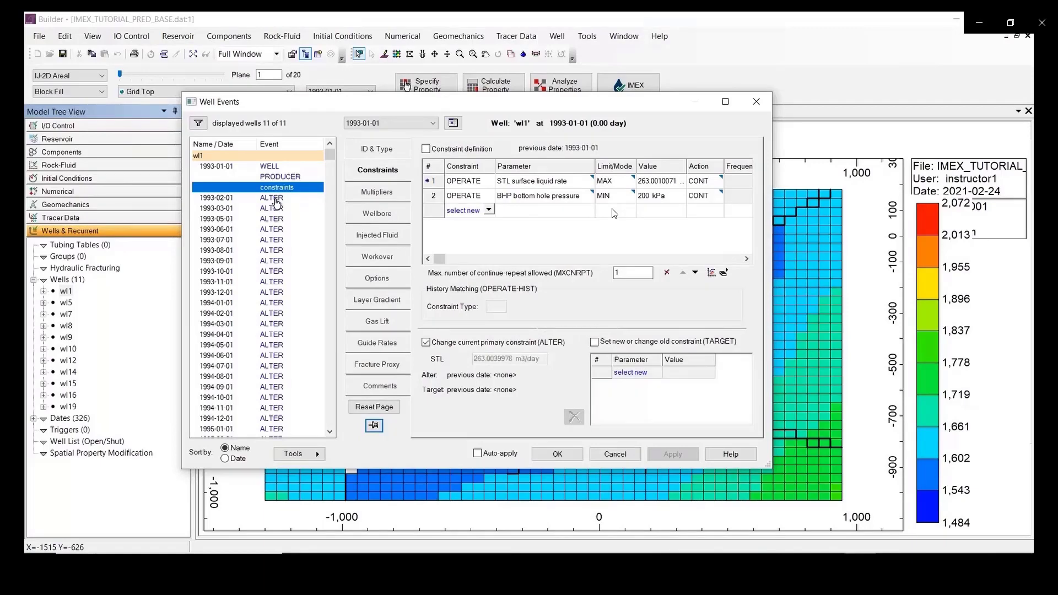
click(277, 209)
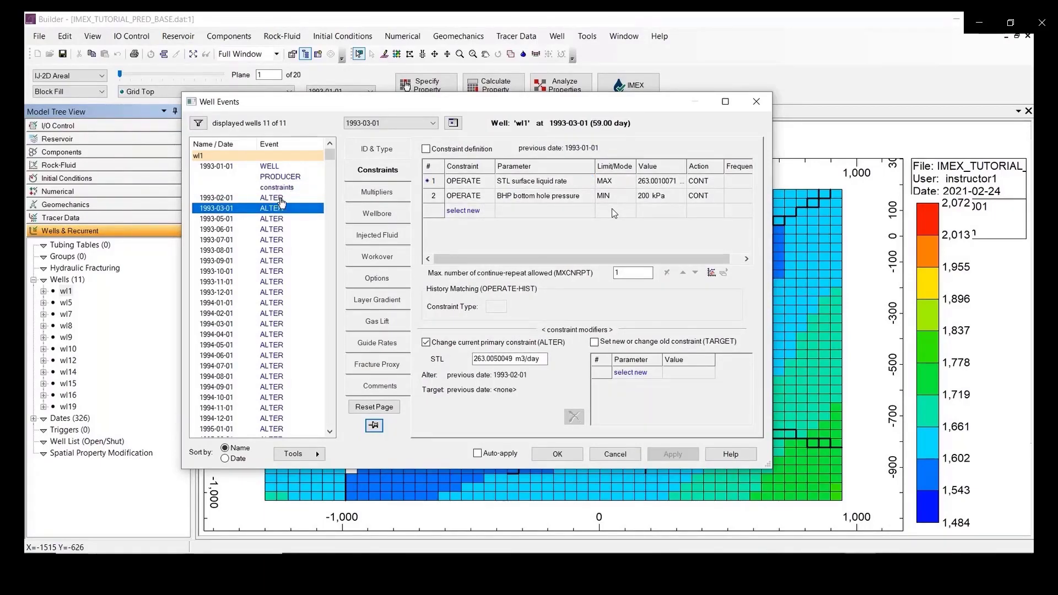
click(276, 219)
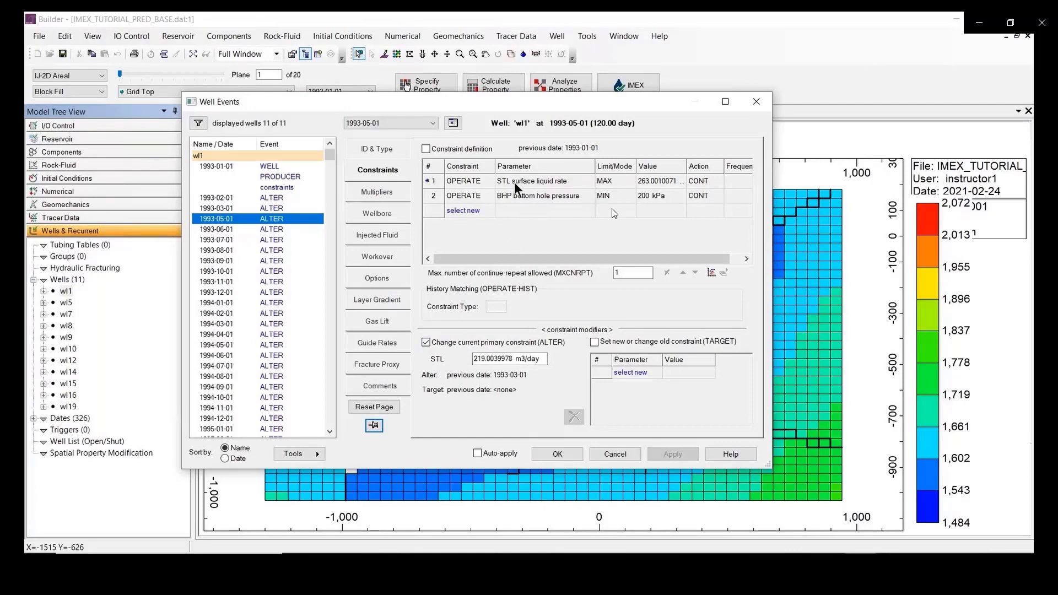
click(270, 230)
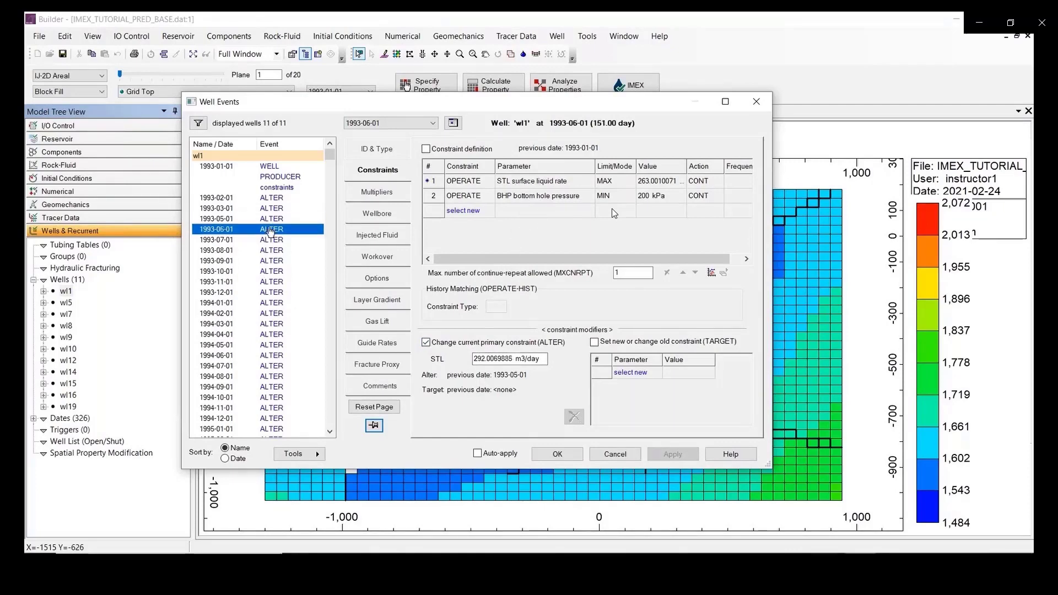
drag(546, 359, 473, 360)
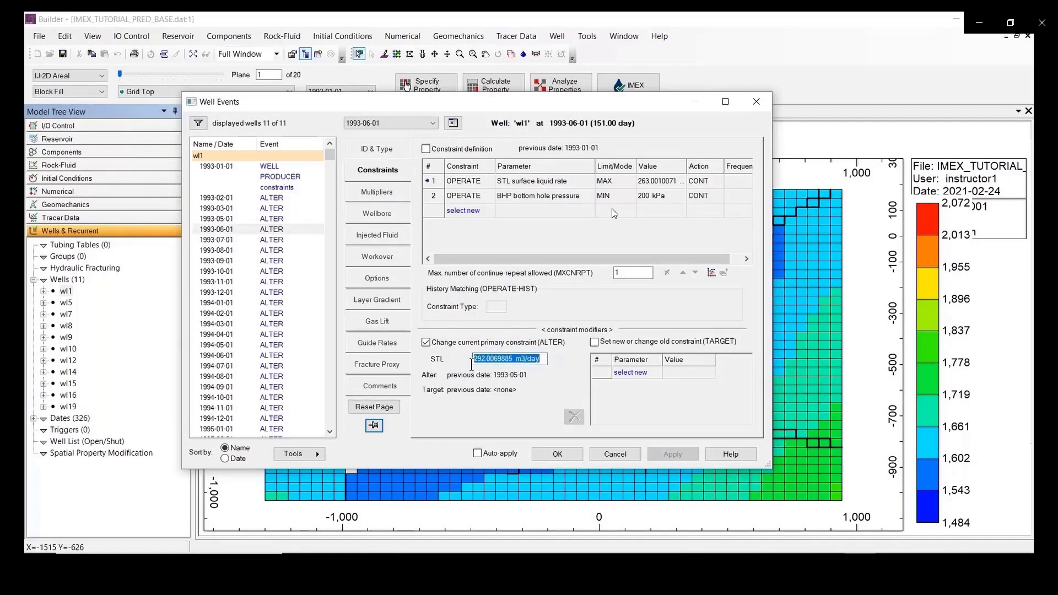
click(285, 241)
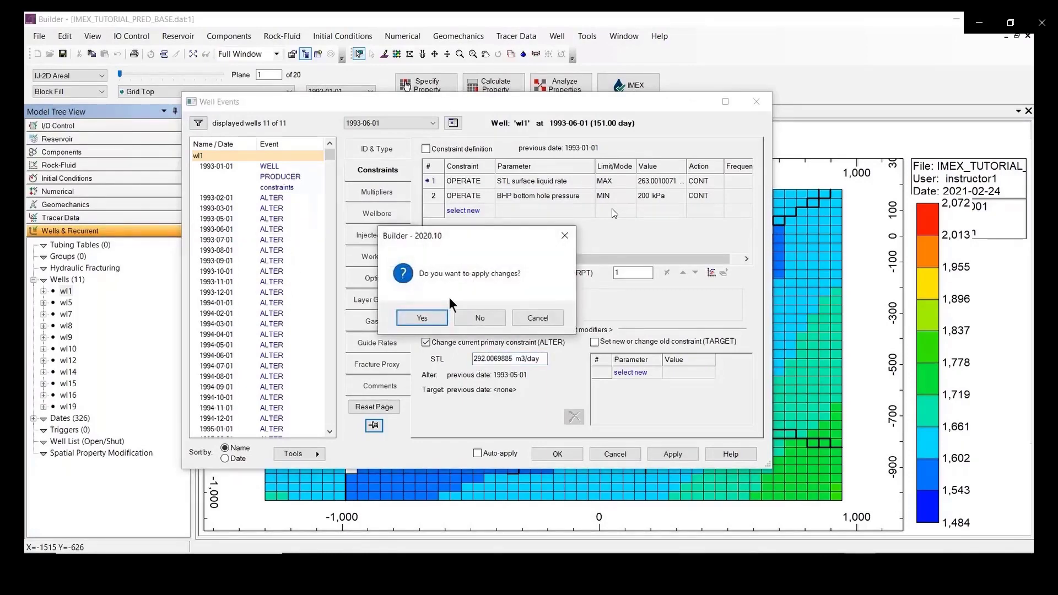
click(529, 318)
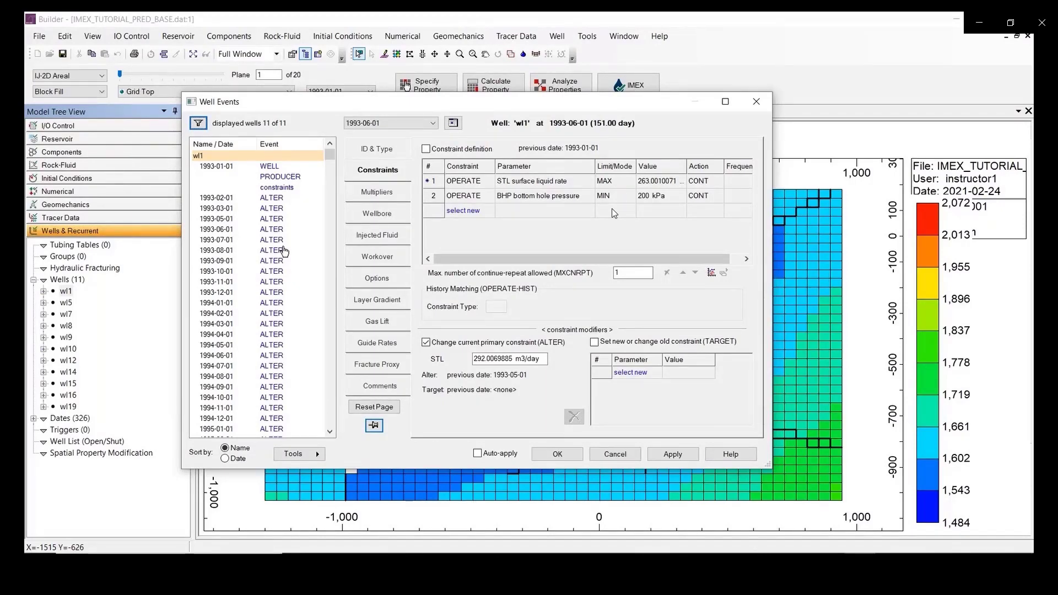
Switch wl1's constraints to the date 2010-02-01 without applying changes to the 1993-06-01 event
click(401, 122)
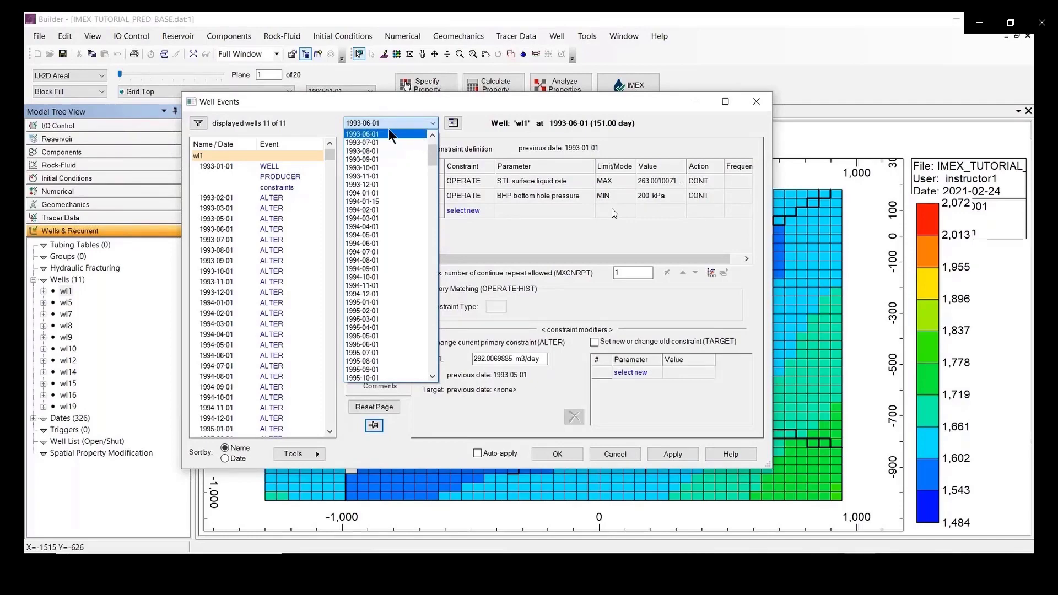
drag(437, 154, 441, 279)
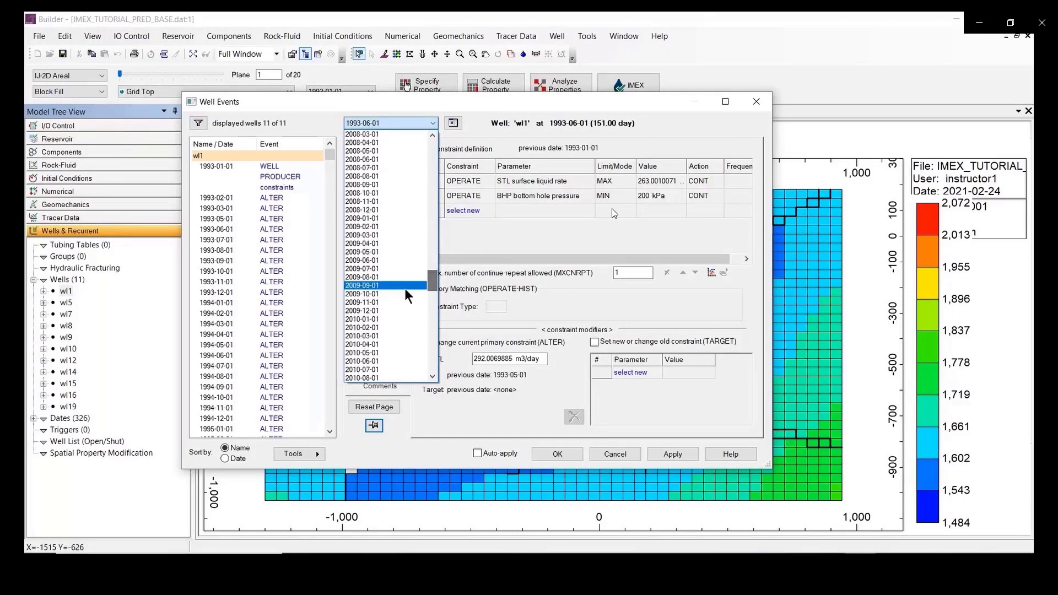
click(376, 326)
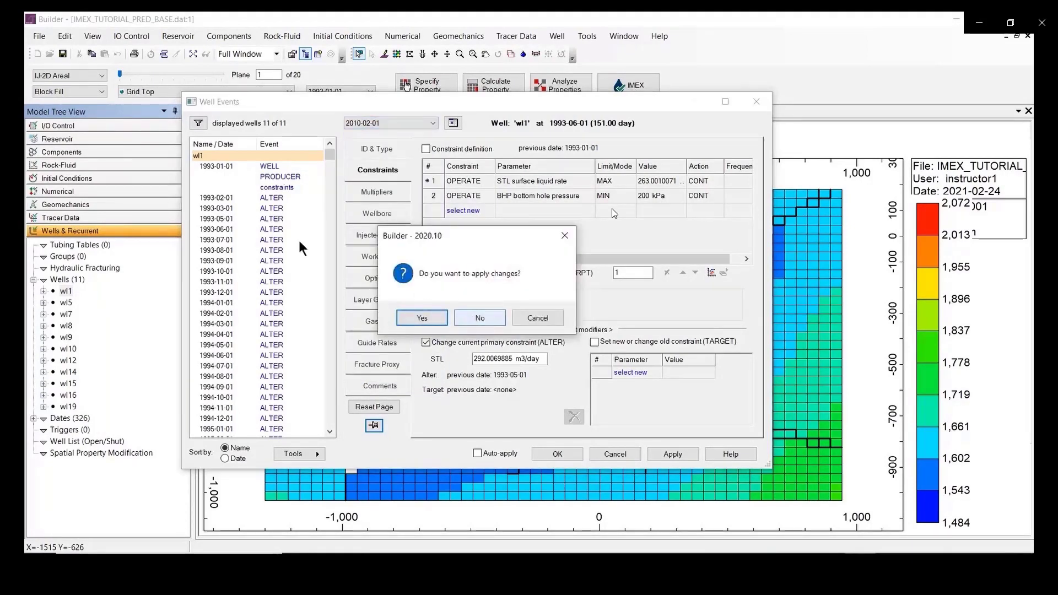
click(480, 320)
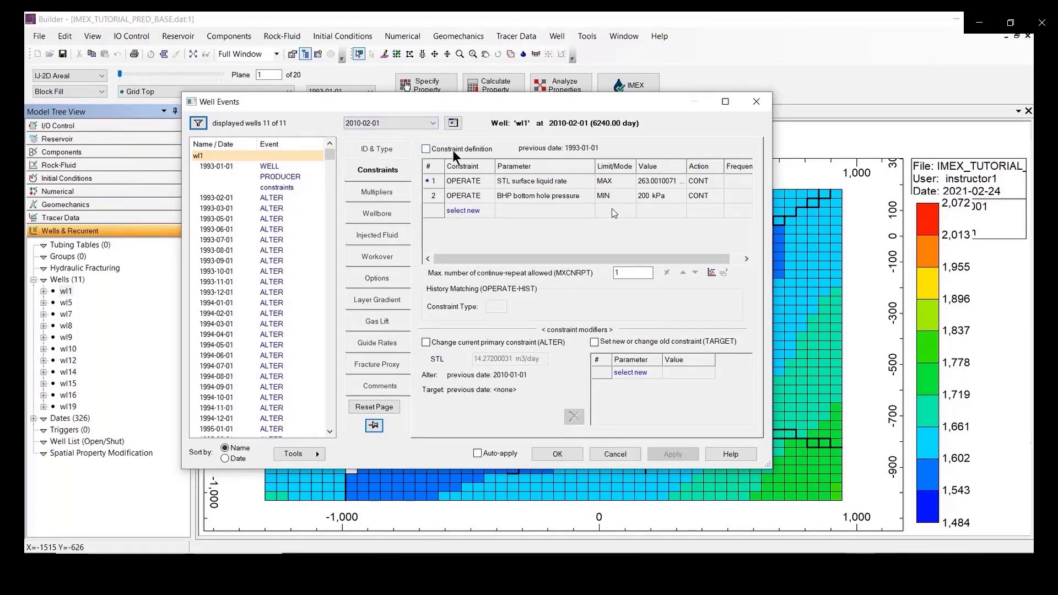
Enable the constraint definition for wl1 on 2010-02-01 and delete its STL surface liquid rate constraint
click(427, 150)
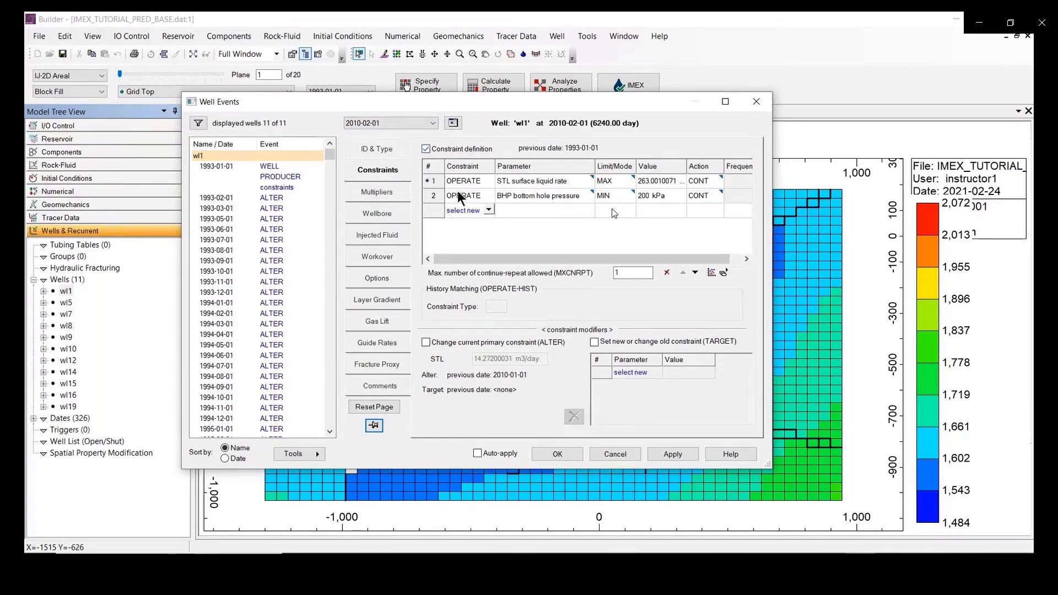
click(439, 180)
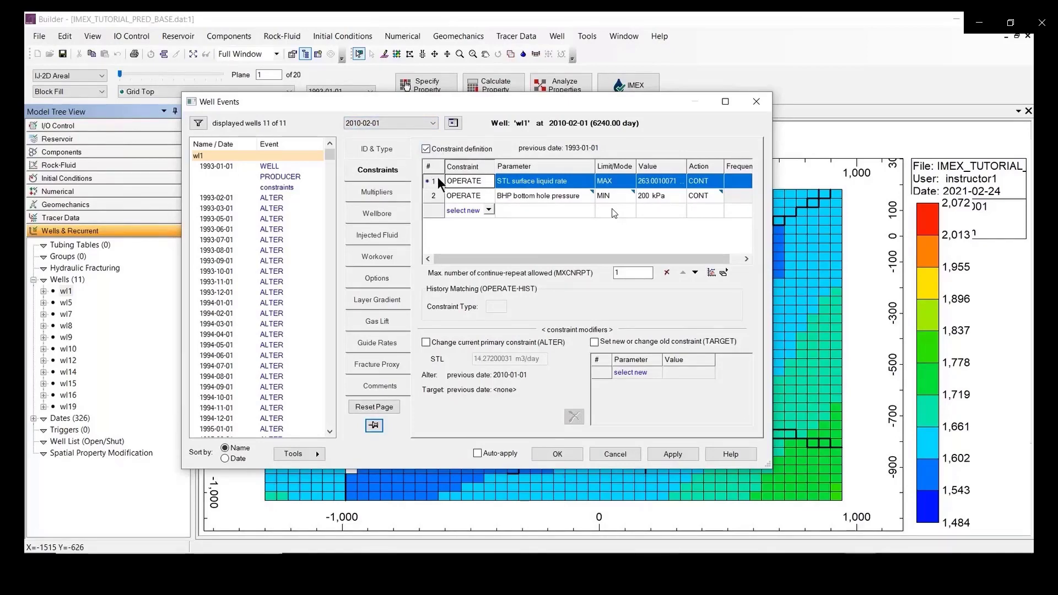
click(666, 273)
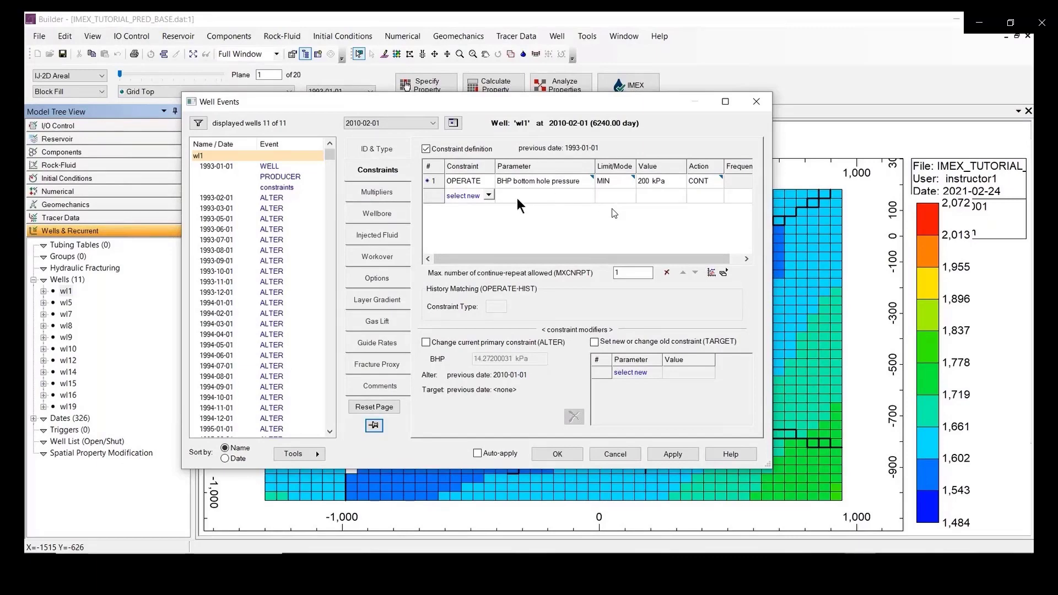
Add a MONITOR constraint on STO surface oil rate with MIN 3 m3/day and action SHUTIN, and apply it to wl1
click(489, 194)
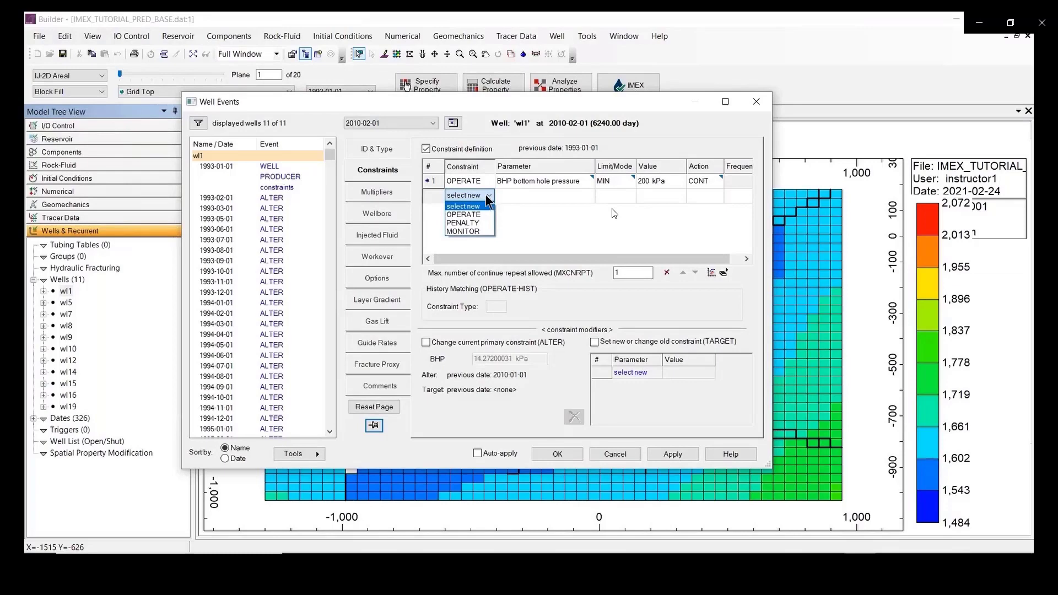
click(478, 231)
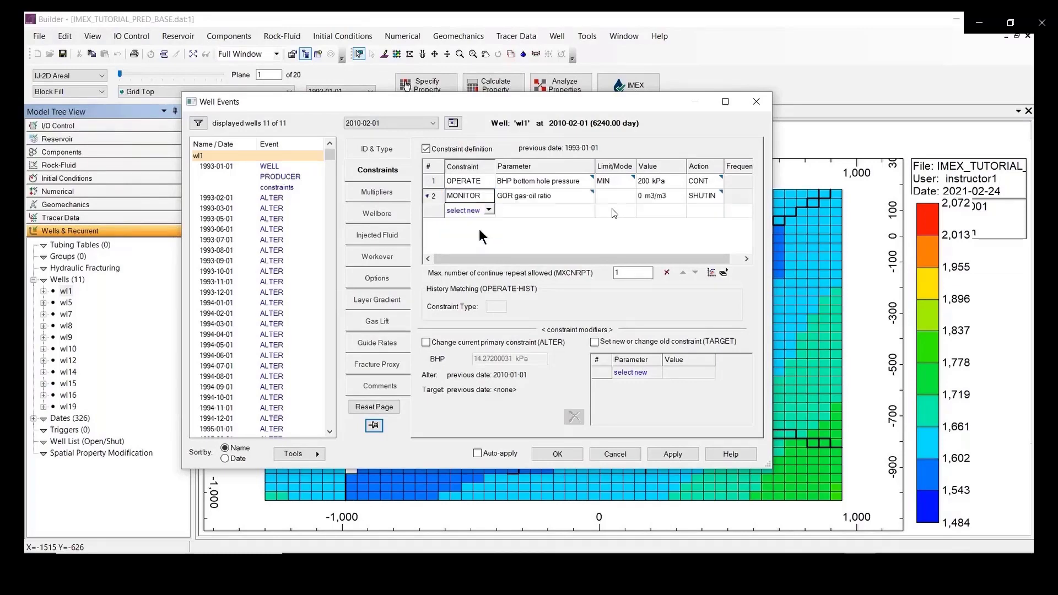
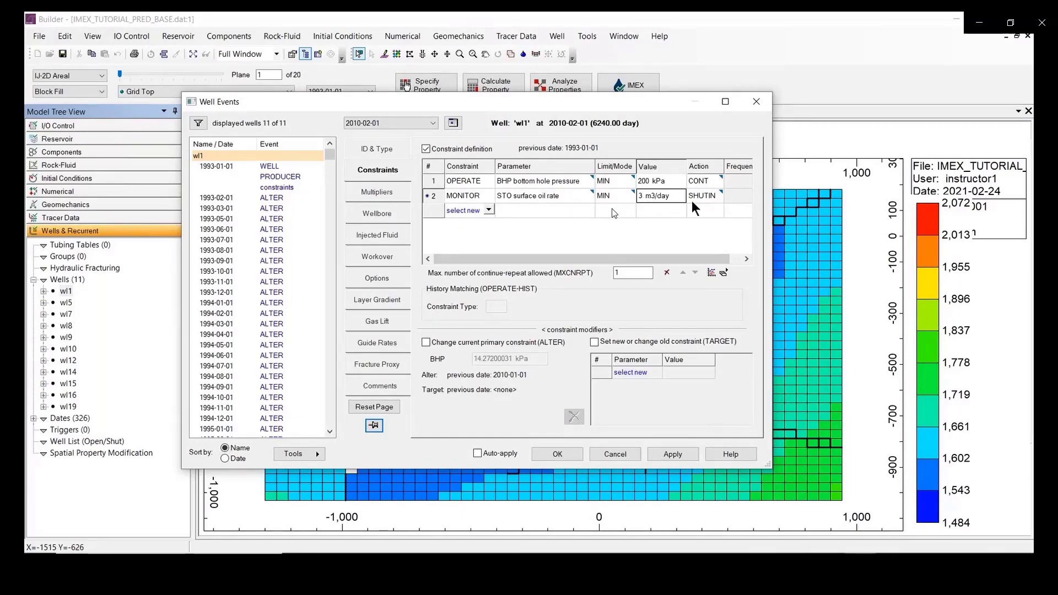
click(674, 456)
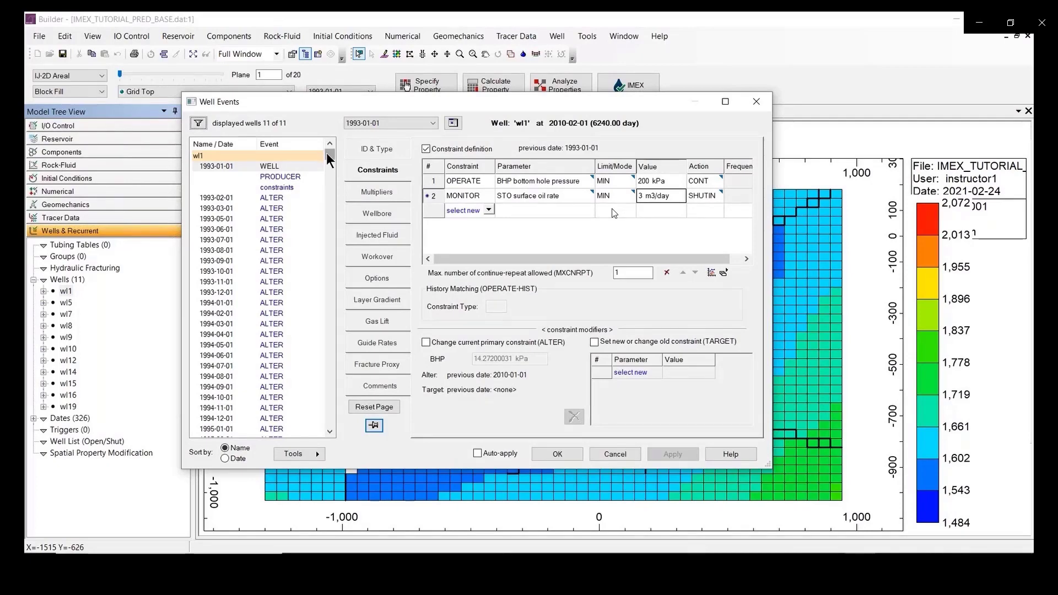
Find wl1's 2010-02-01 entry in the event list and view its constraints
drag(327, 154, 325, 432)
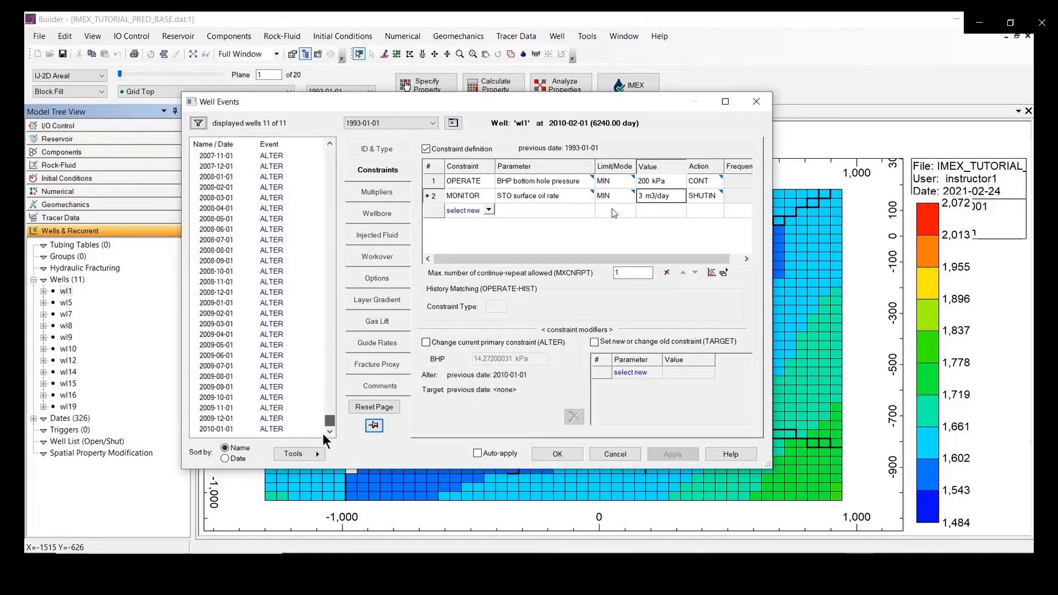
scroll(319, 392, up, 3)
scroll(245, 291, up, 5)
drag(334, 417, 338, 179)
click(269, 304)
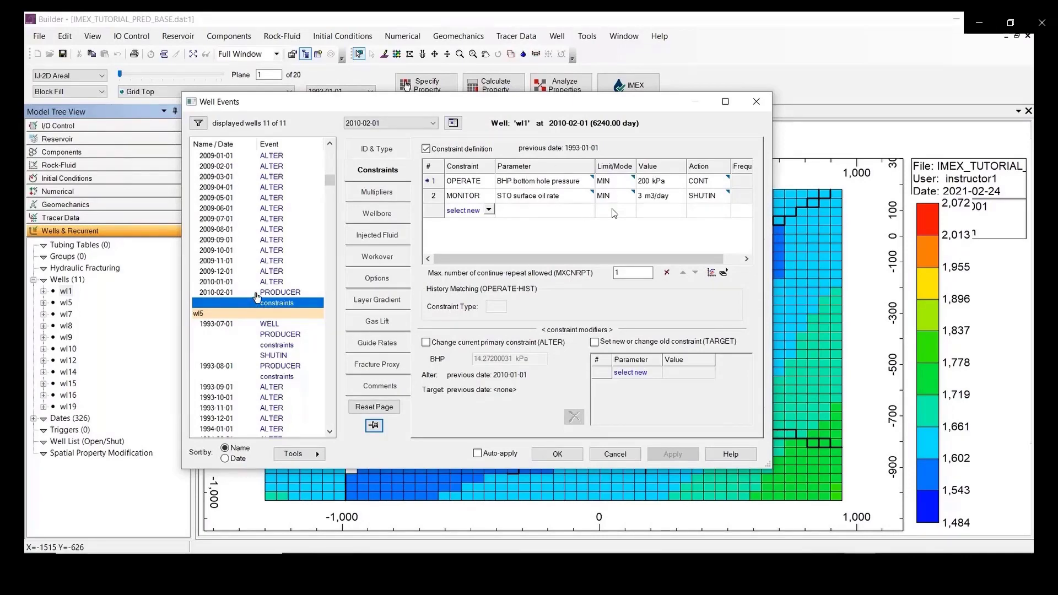
Select wl1's PRODUCER and constraints events on 2010-02-01 and start copying them using a filter
mouse_move(329, 179)
mouse_down()
mouse_move(329, 169)
mouse_move(331, 182)
mouse_up()
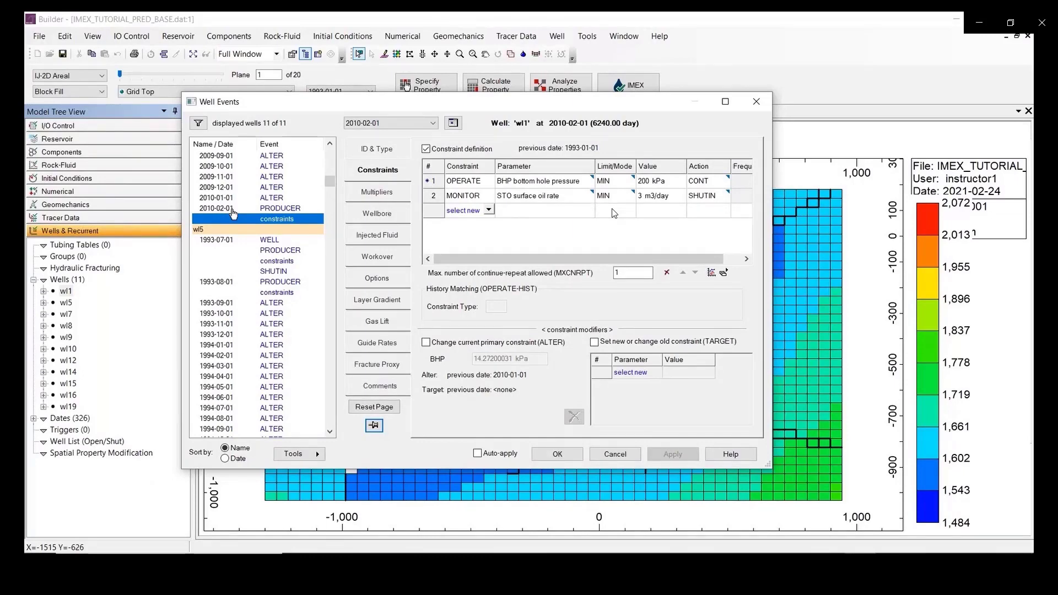
click(267, 210)
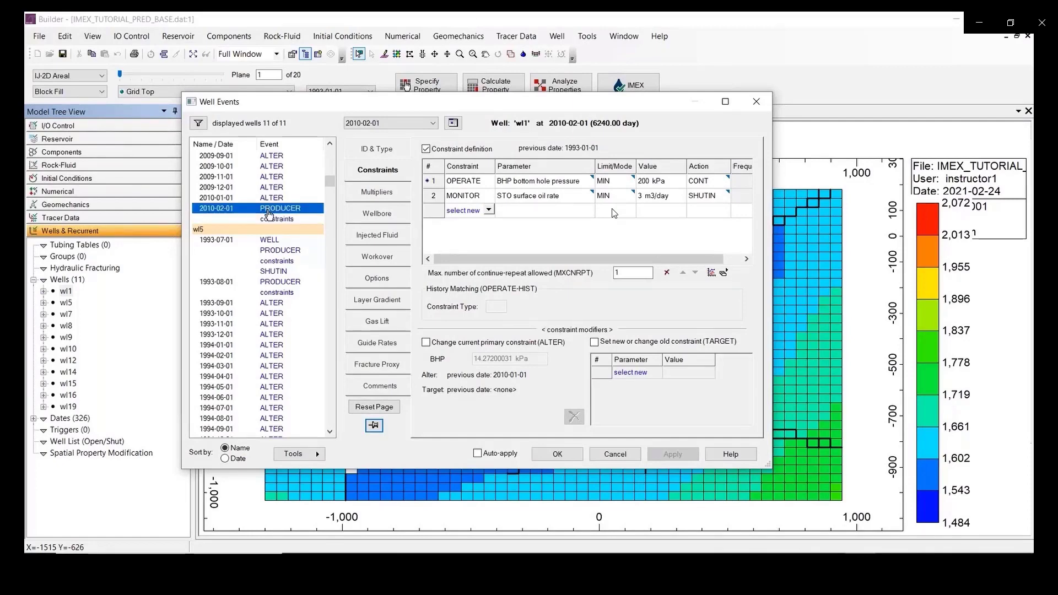
click(271, 220)
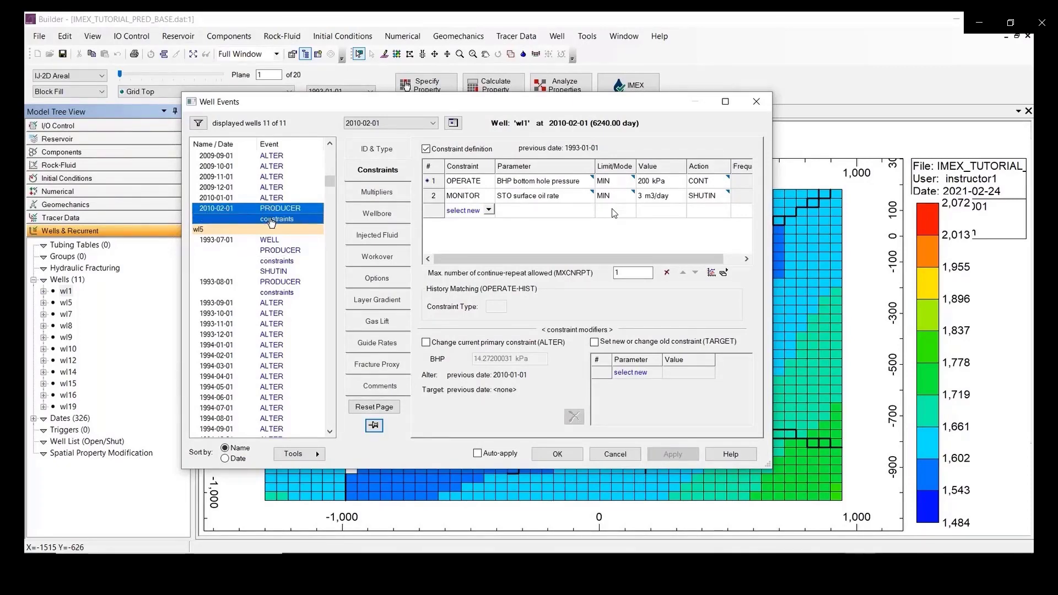
click(306, 458)
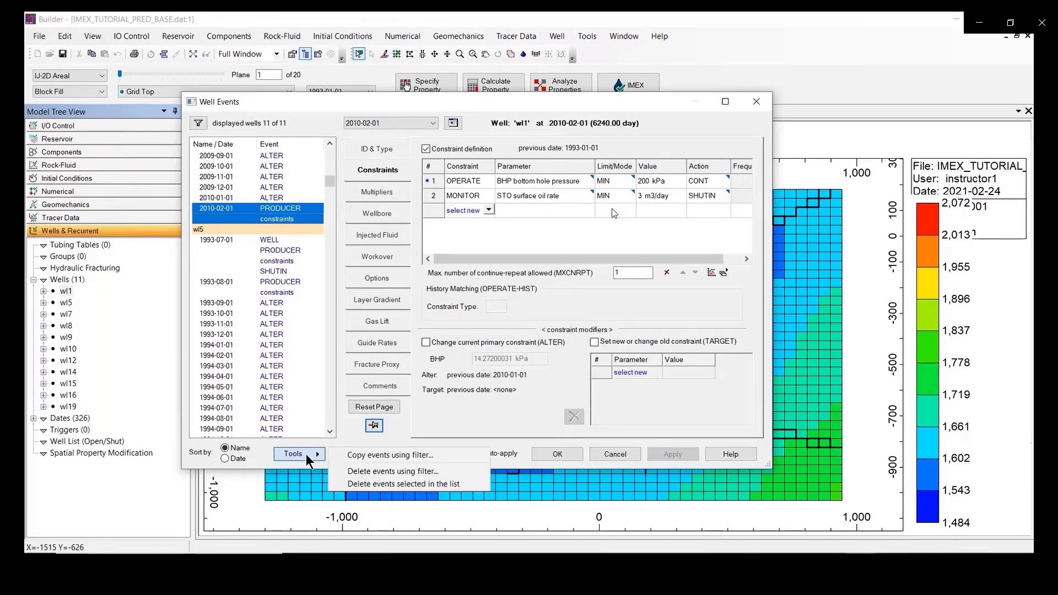
click(383, 455)
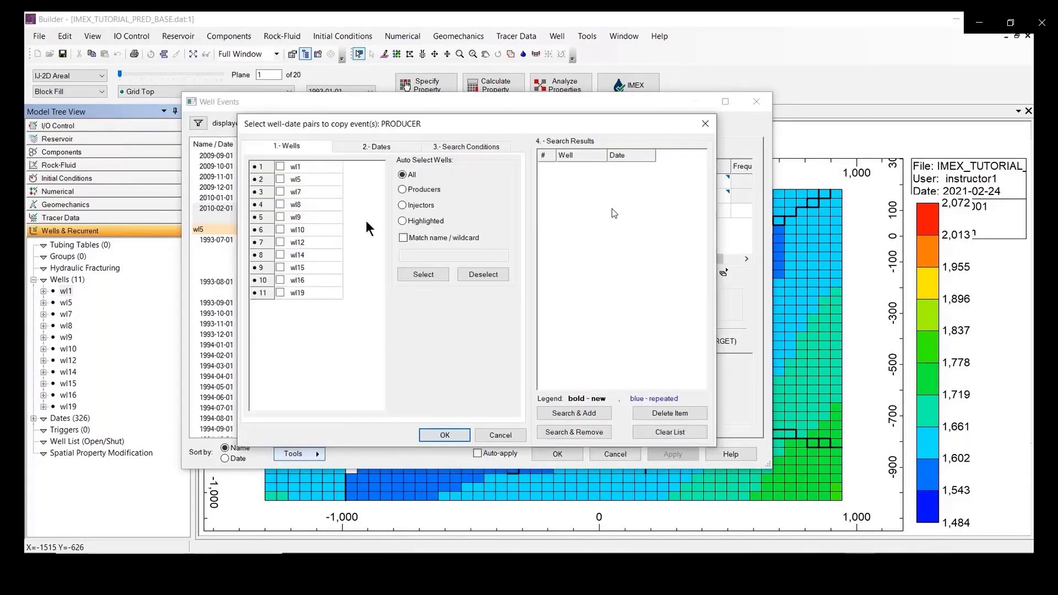
Copy the selected events to all wells on 2010-02-01, creating that date for wells where it does not exist
click(414, 271)
click(378, 146)
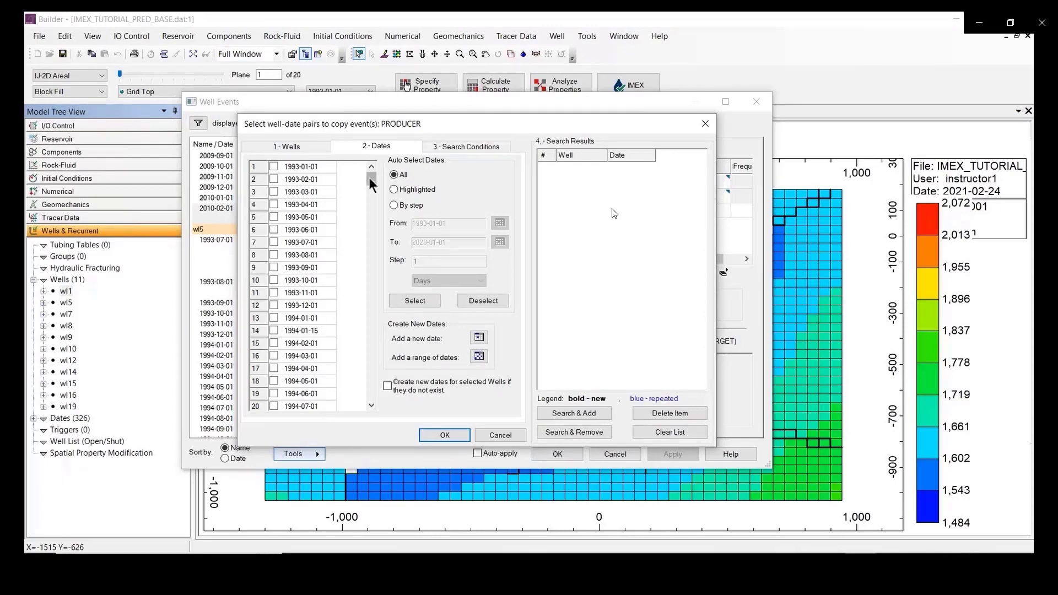
drag(370, 182, 358, 316)
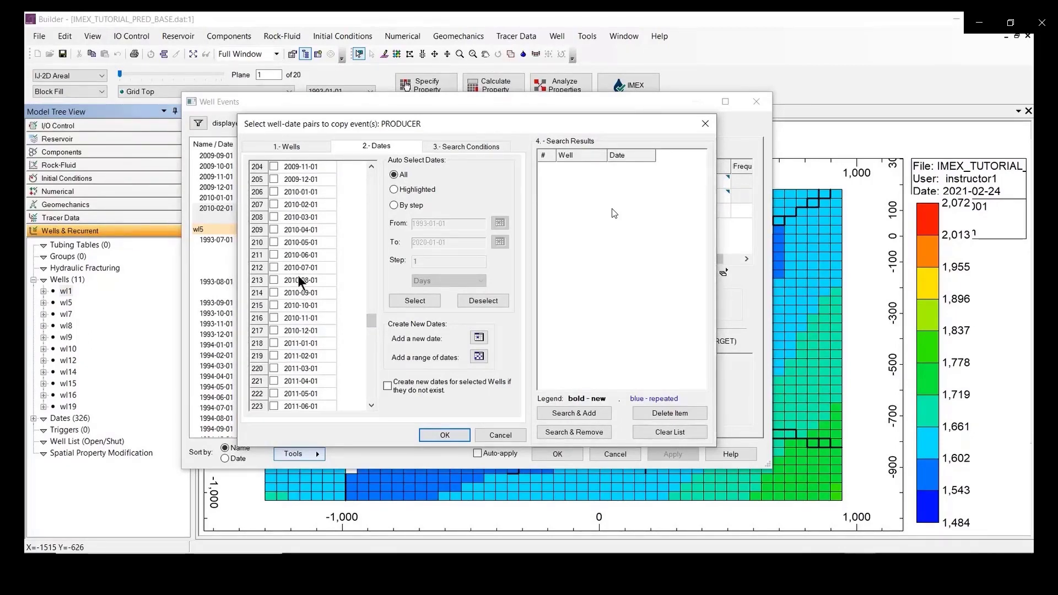
click(274, 205)
click(389, 386)
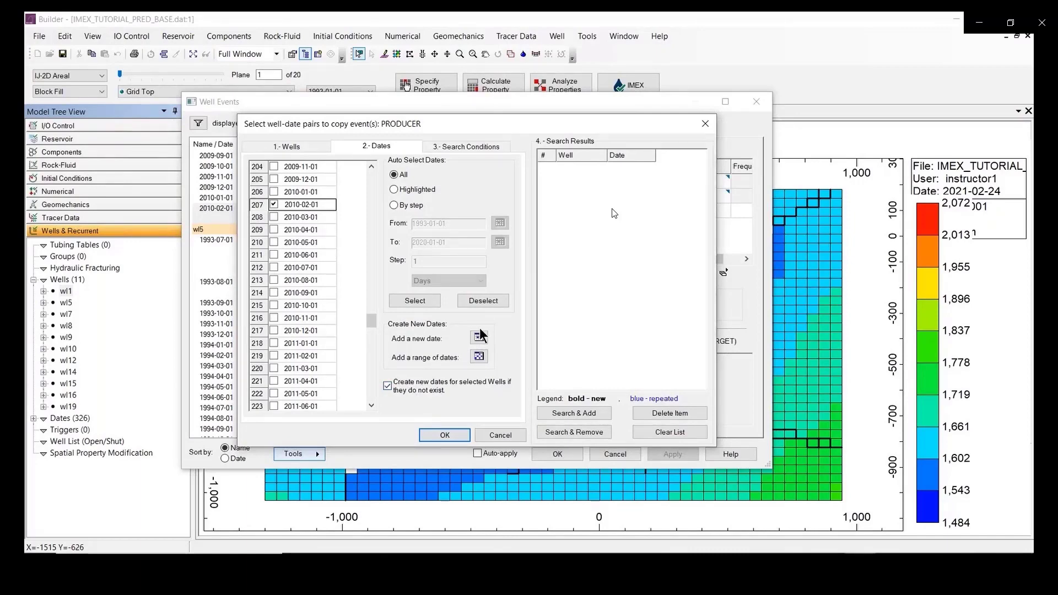
click(568, 413)
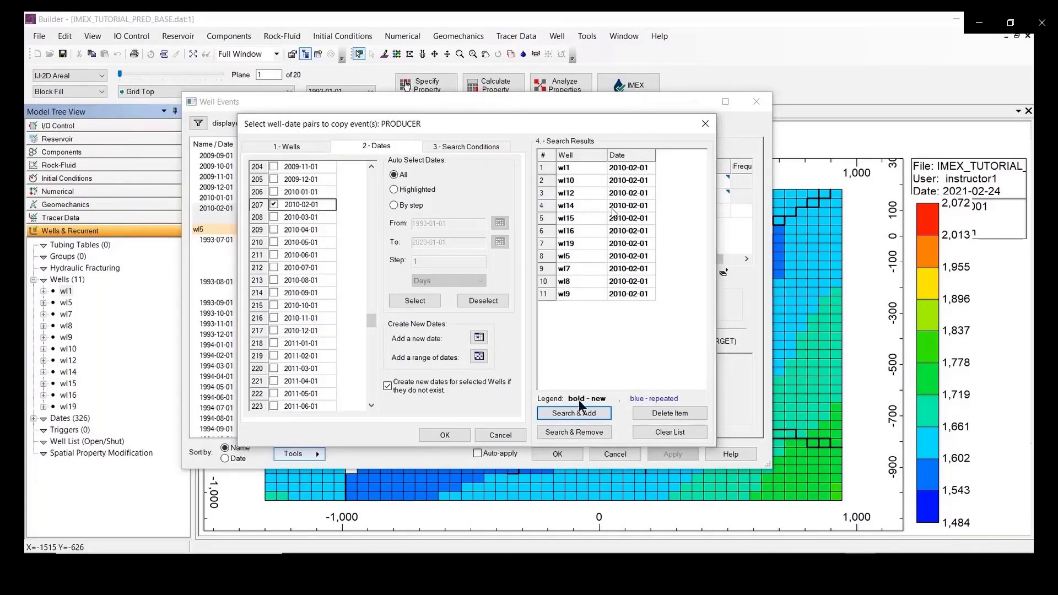
click(444, 435)
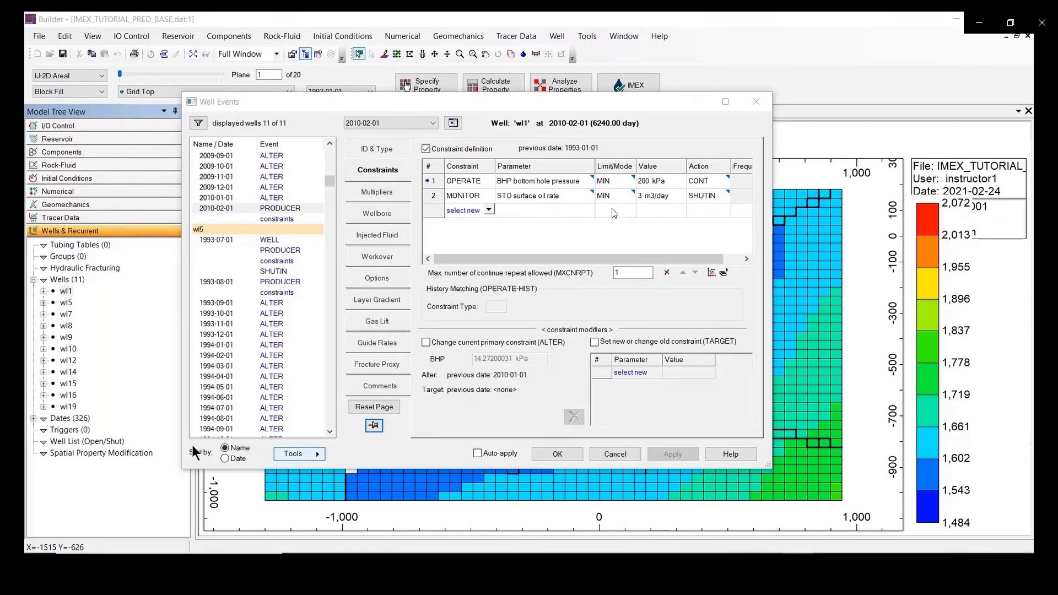
Sort the well events by date and check the 2010-02-01 constraints of wl10, wl1 and wl12
click(225, 458)
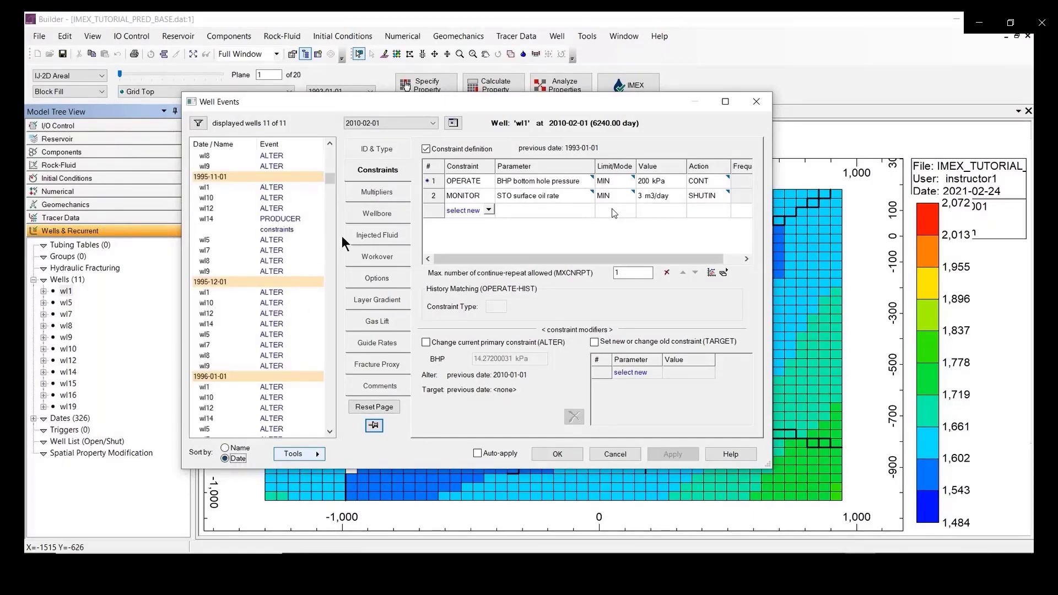
drag(329, 176, 328, 425)
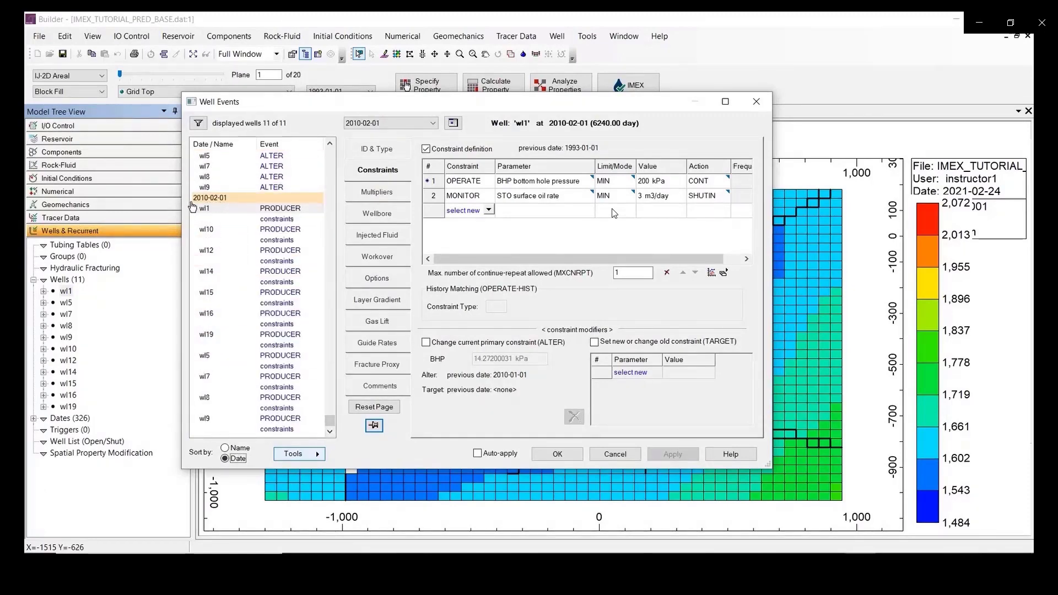
click(277, 236)
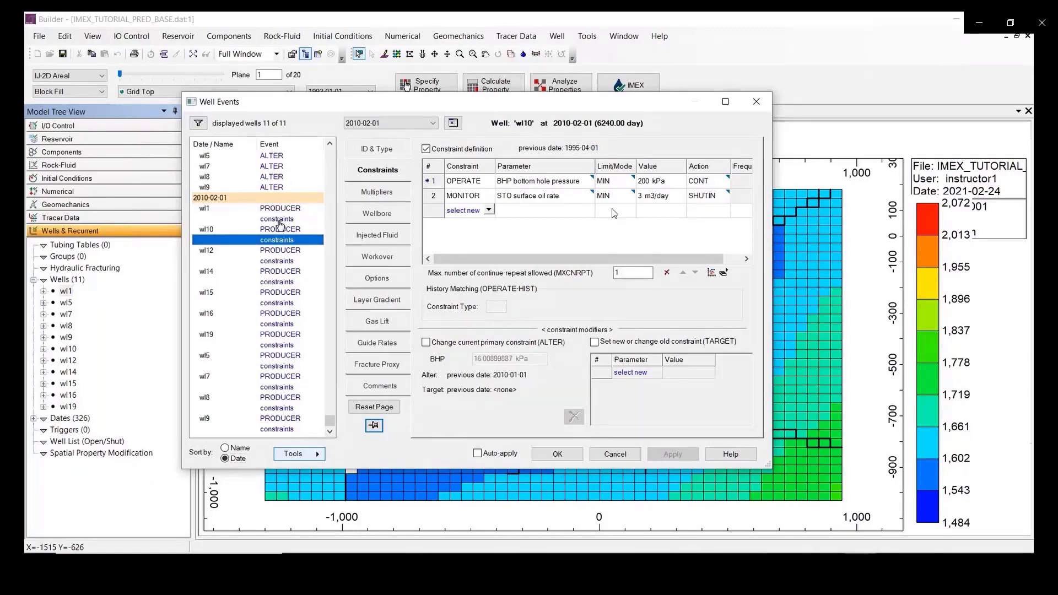
click(280, 221)
click(279, 260)
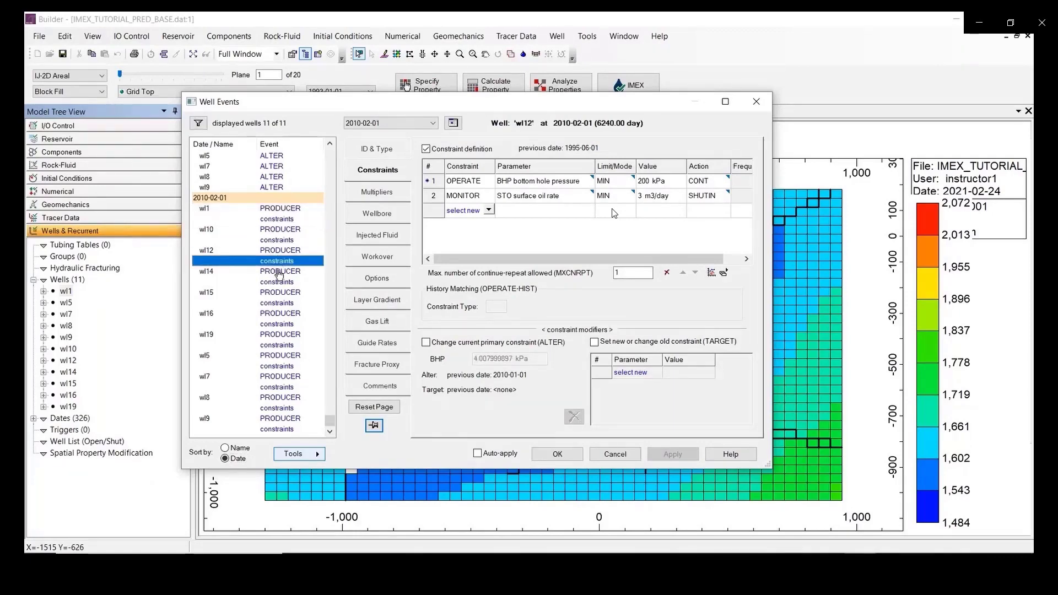
Check the 2010-02-01 constraints of the remaining wells, from wl14 through wl9
click(281, 282)
click(278, 303)
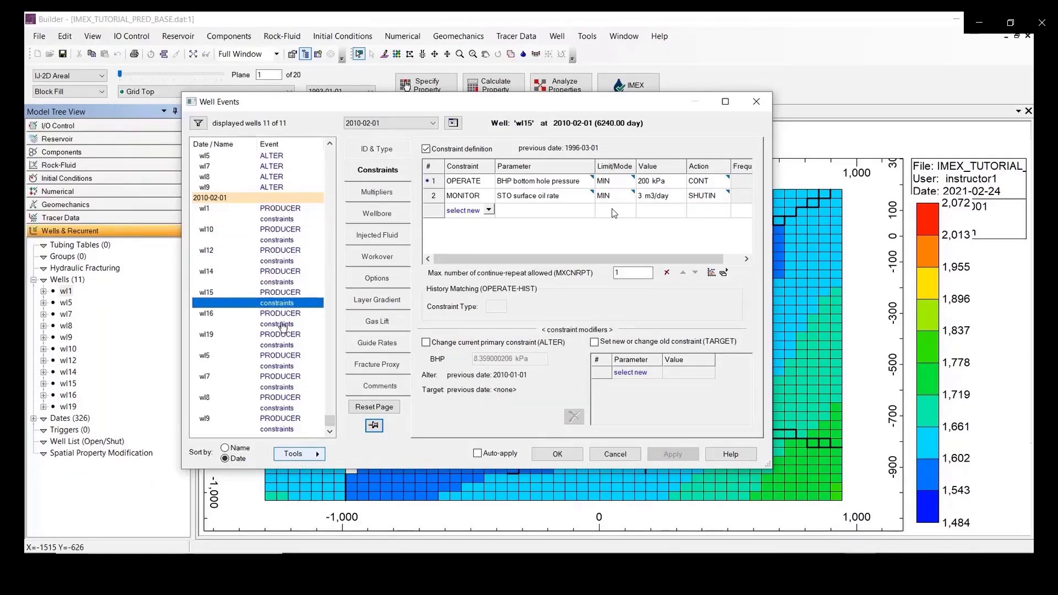
click(279, 324)
click(280, 345)
click(279, 366)
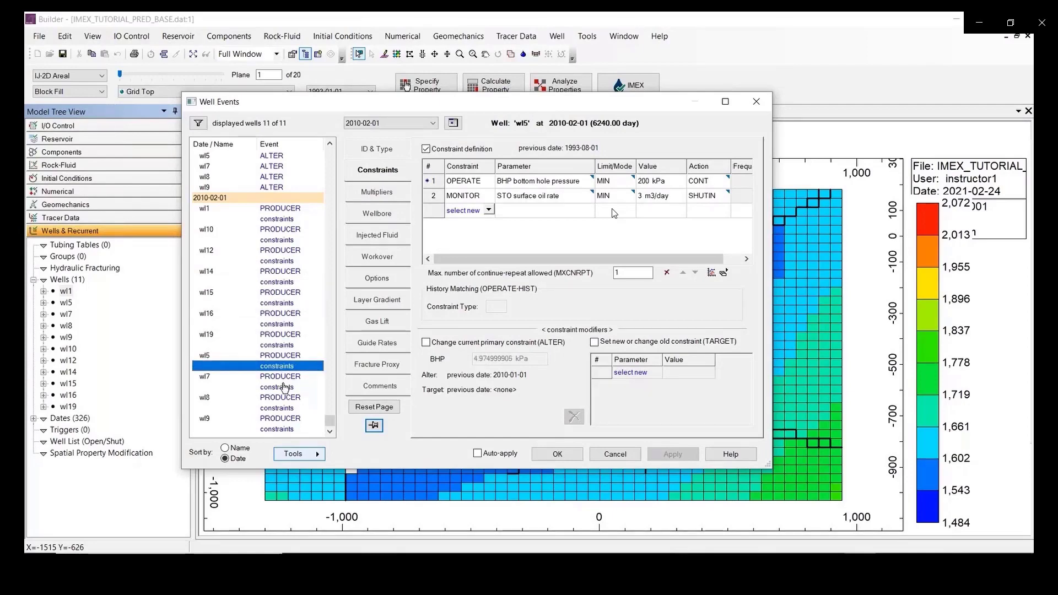
click(280, 387)
click(279, 408)
click(279, 430)
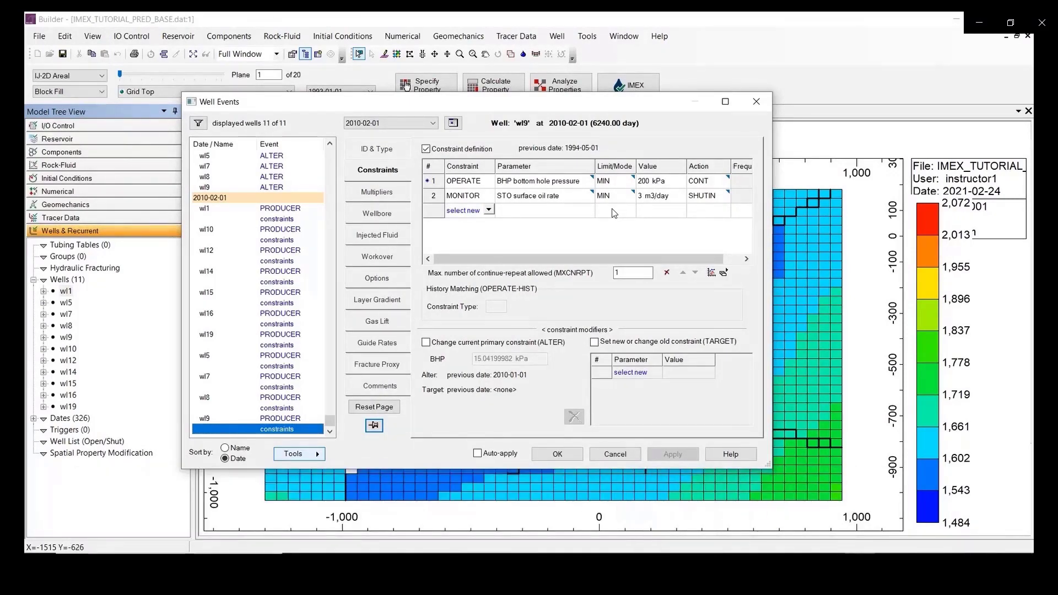
Switch to the CMG Launcher and open IMEX_TUTORIAL_HM_Matched.sr3 in a maximized Results window
key(alt+Tab)
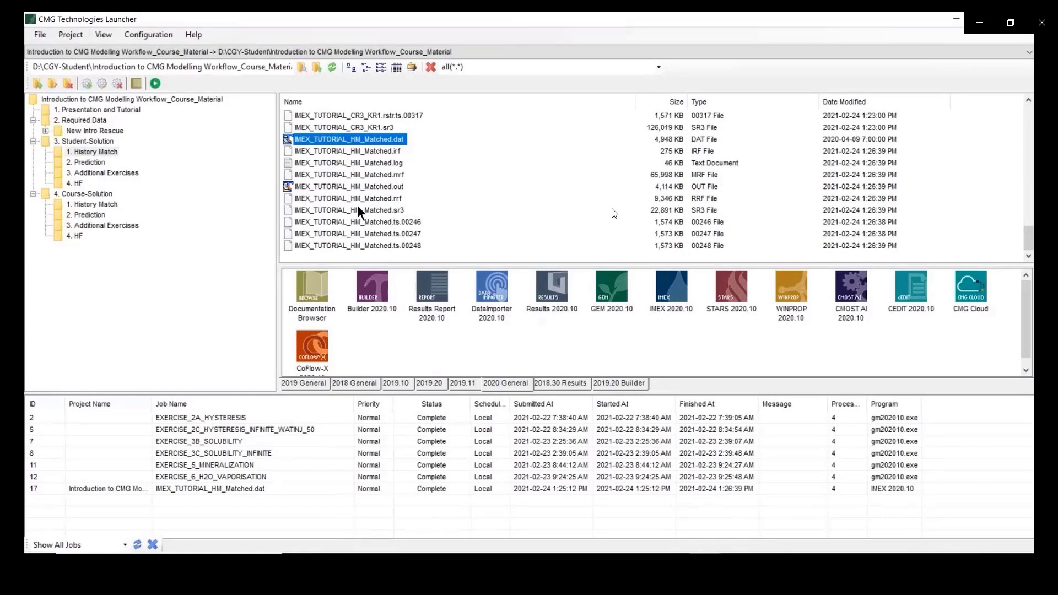
click(398, 210)
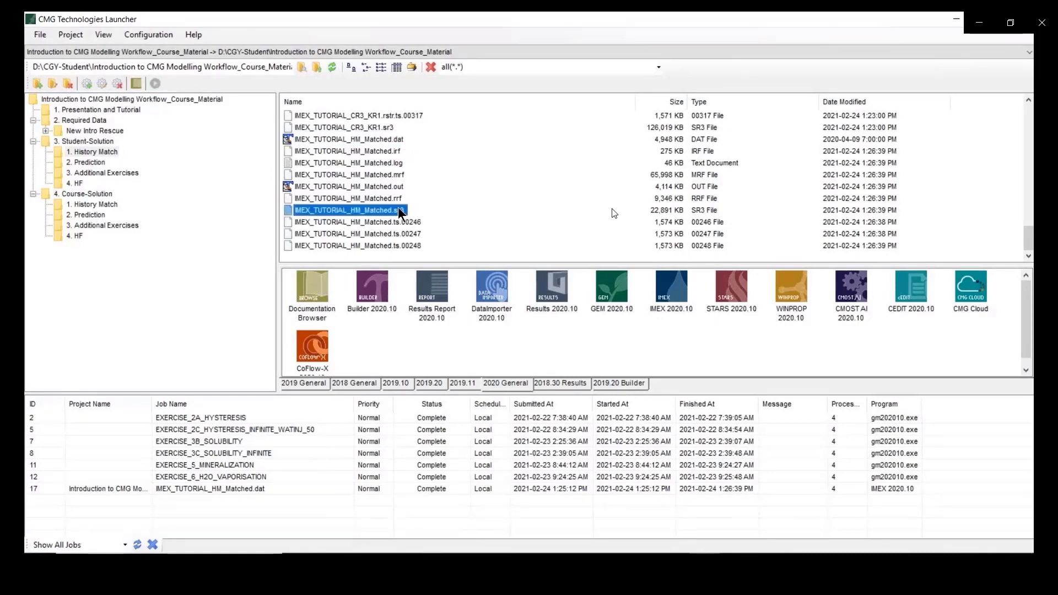
drag(398, 208, 542, 280)
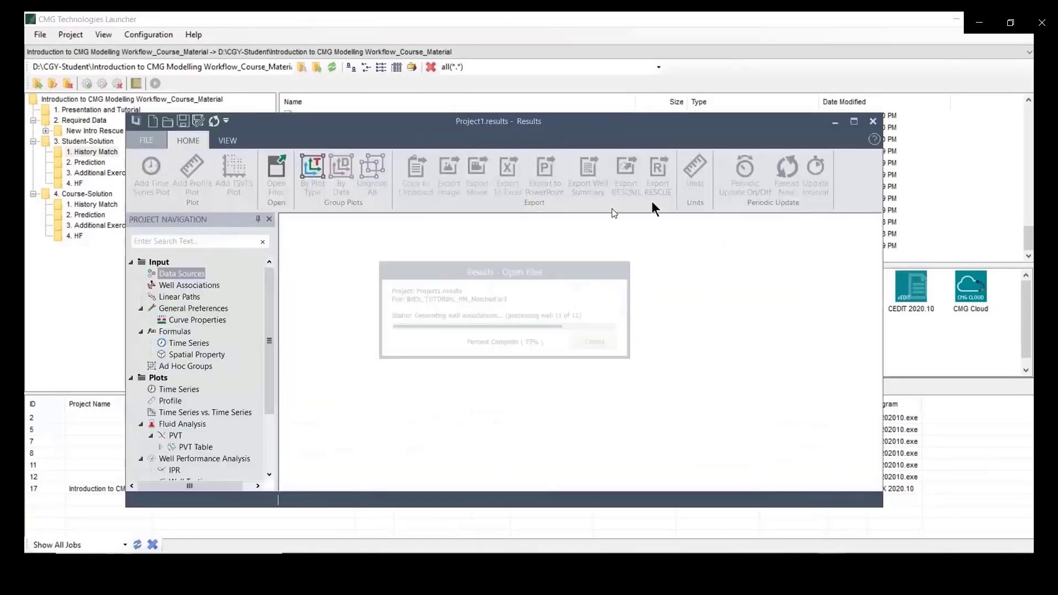
click(854, 121)
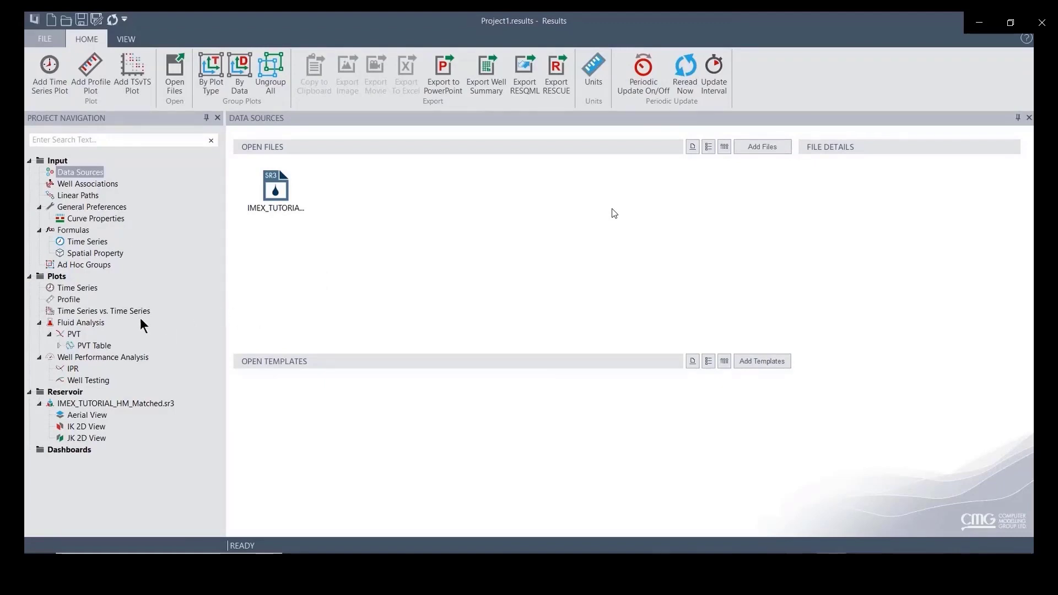
Create a time series plot of Well Bottom-hole Pressure for all wells in IMEX_TUTORIAL_HM_Matched.sr3 and collapse the curve selector
click(81, 289)
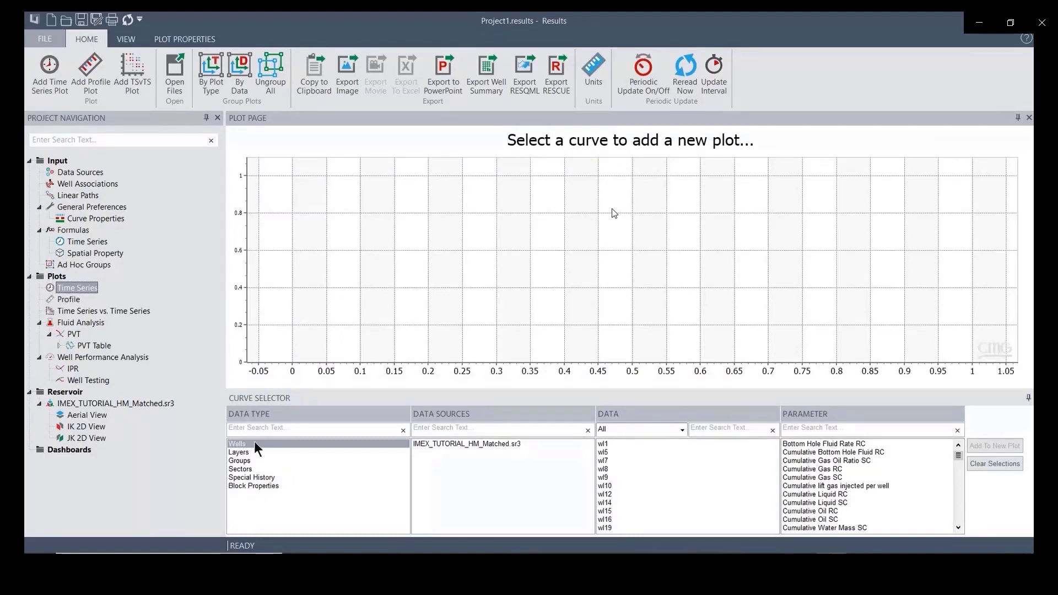
click(485, 443)
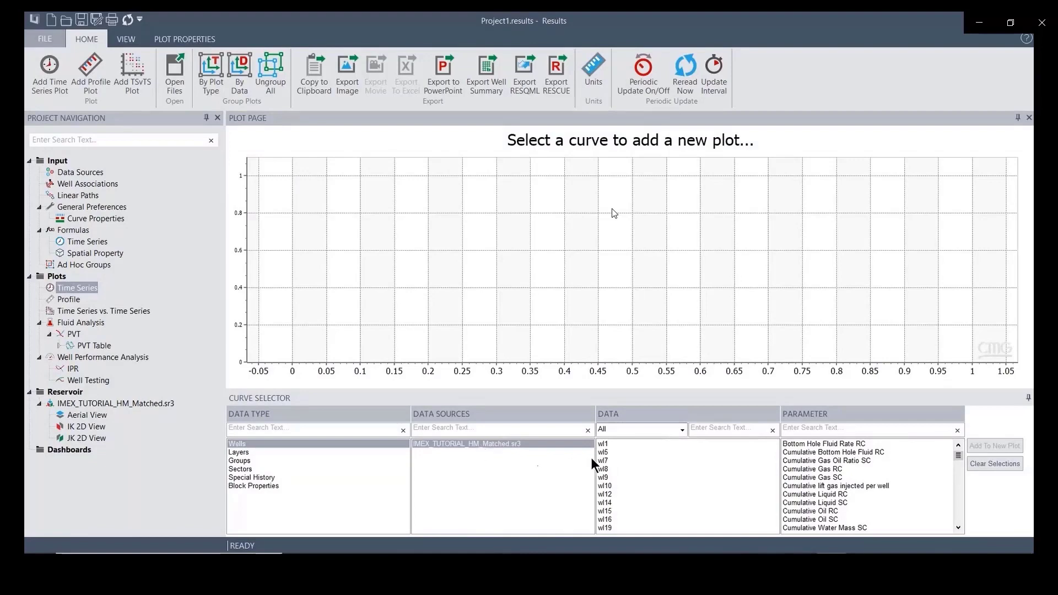
click(609, 444)
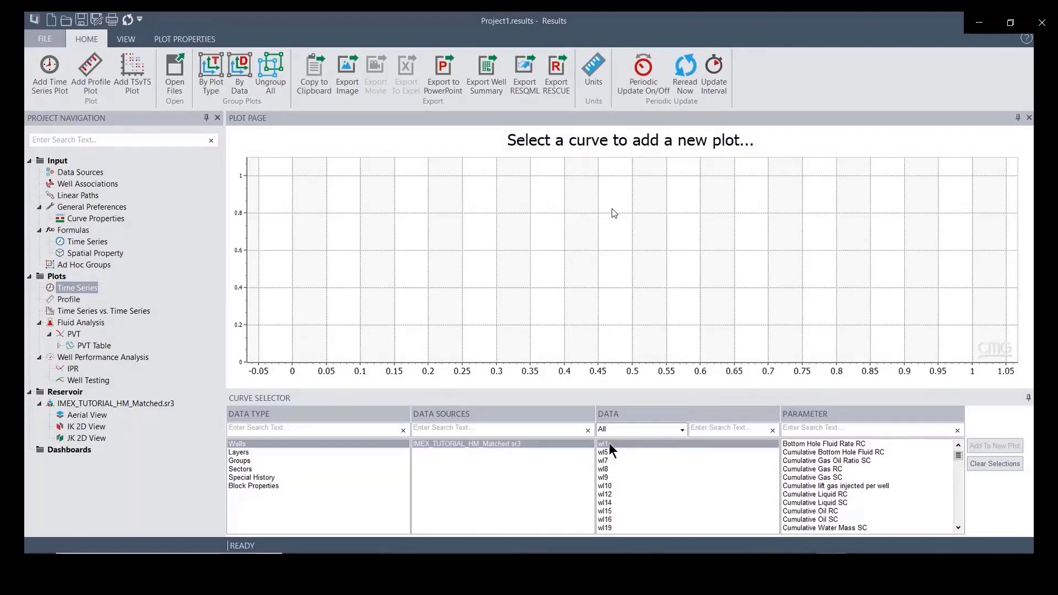
shift+click(613, 527)
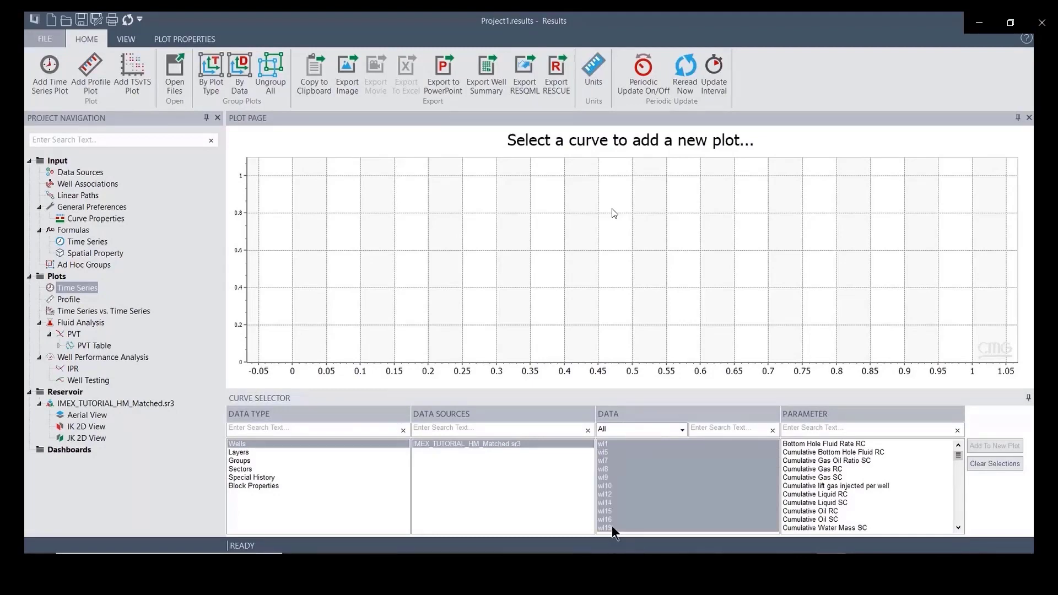
click(814, 472)
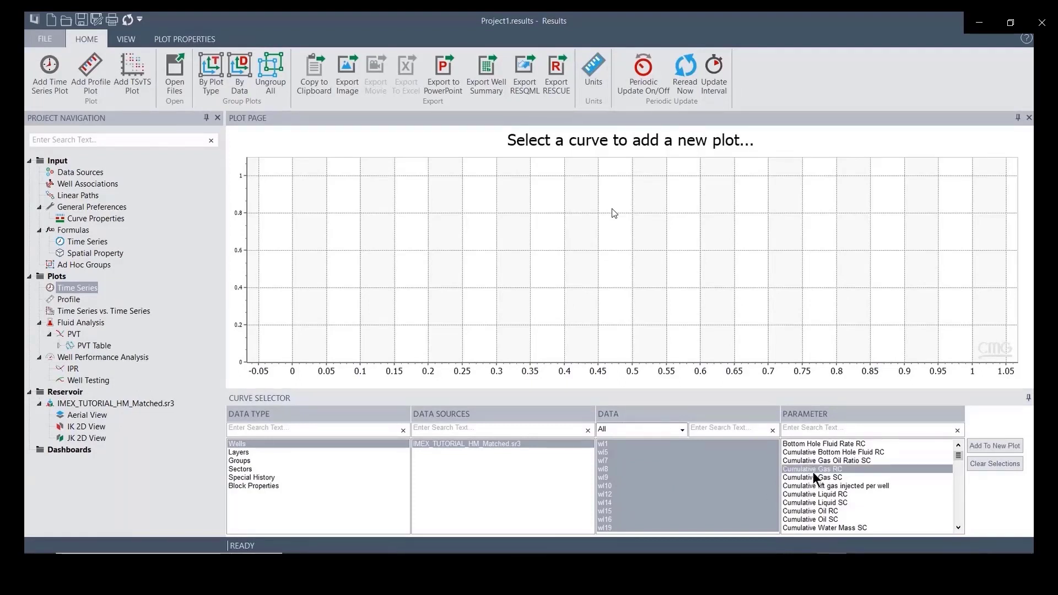
click(803, 428)
text(well)
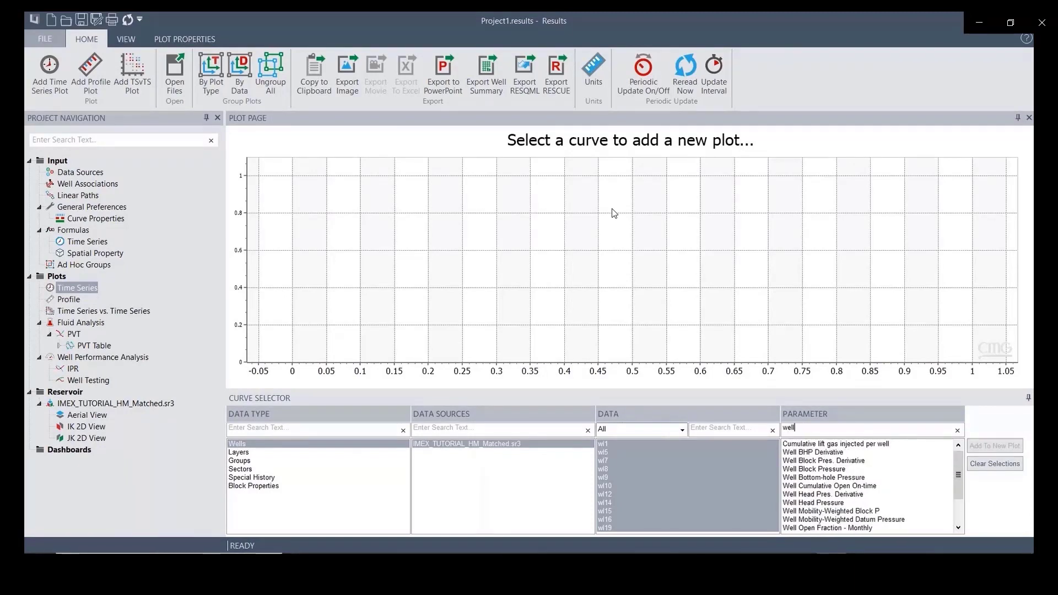
click(825, 478)
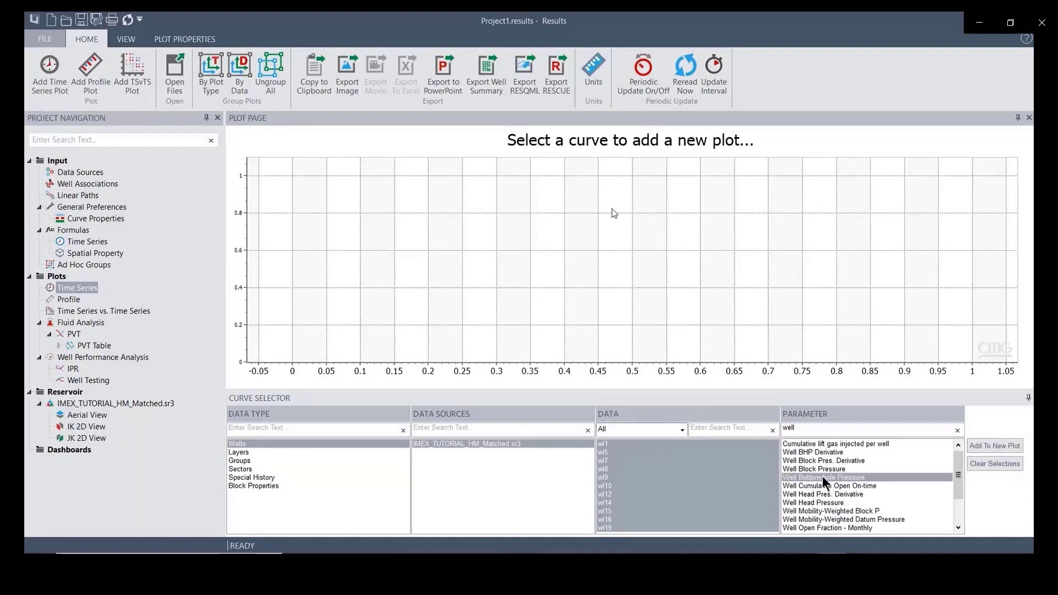
click(980, 446)
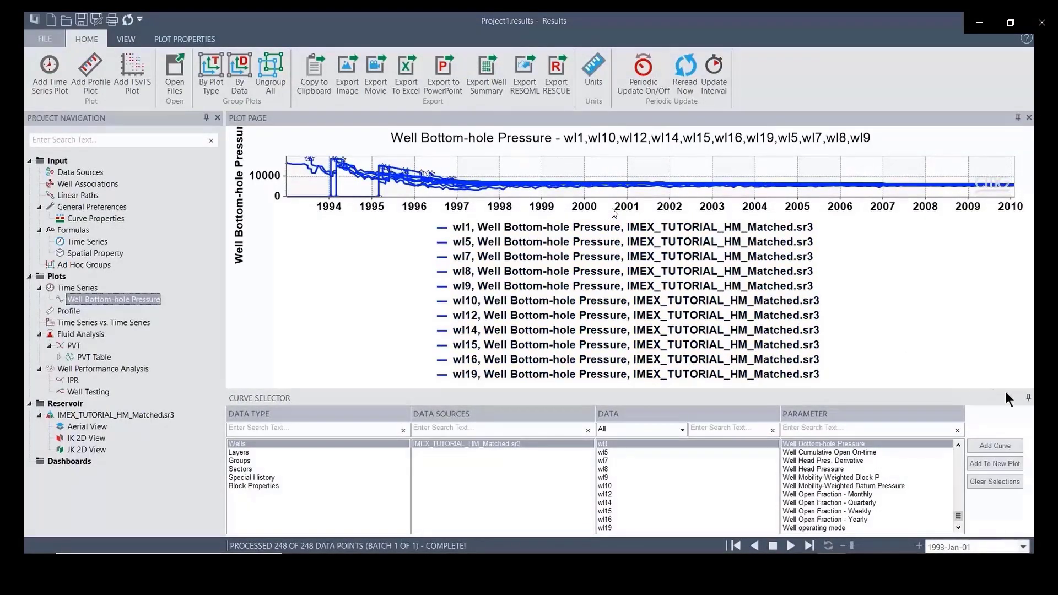
click(1028, 397)
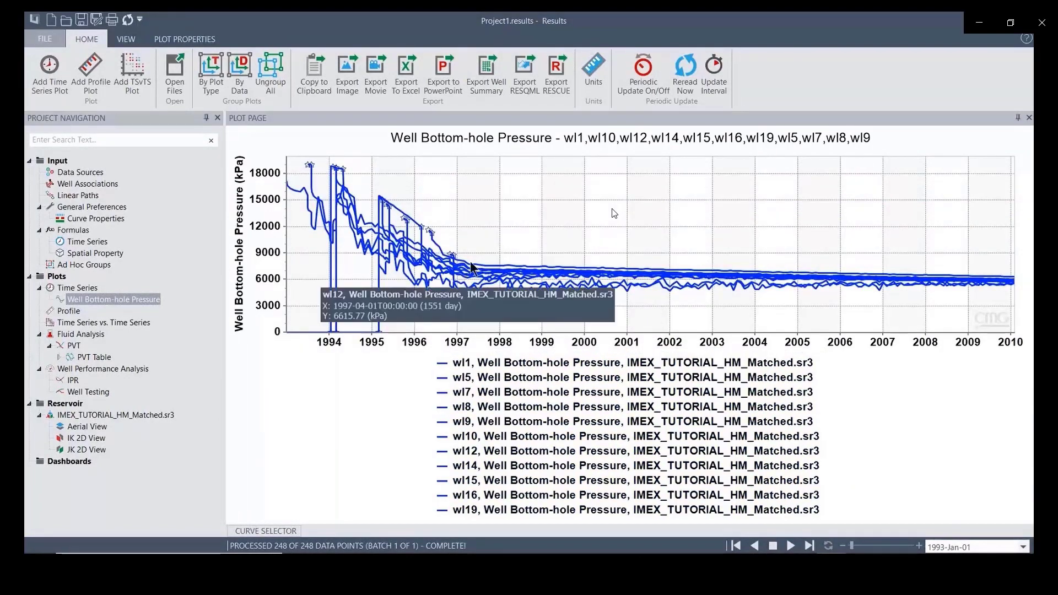
Export the Well Bottom-hole Pressure plot data to Excel
mouse_move(1019, 284)
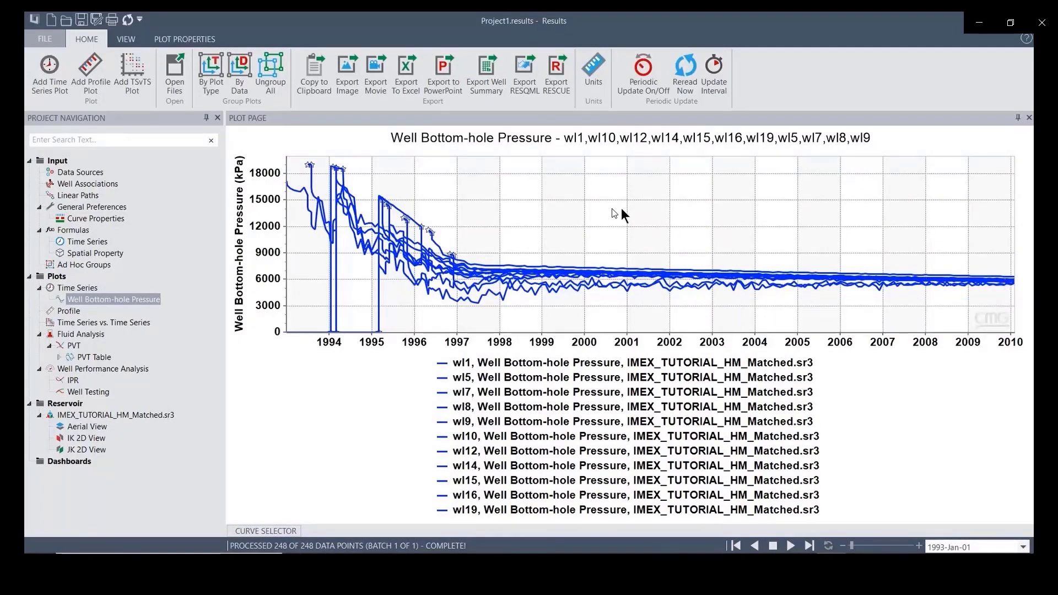
right_click(622, 214)
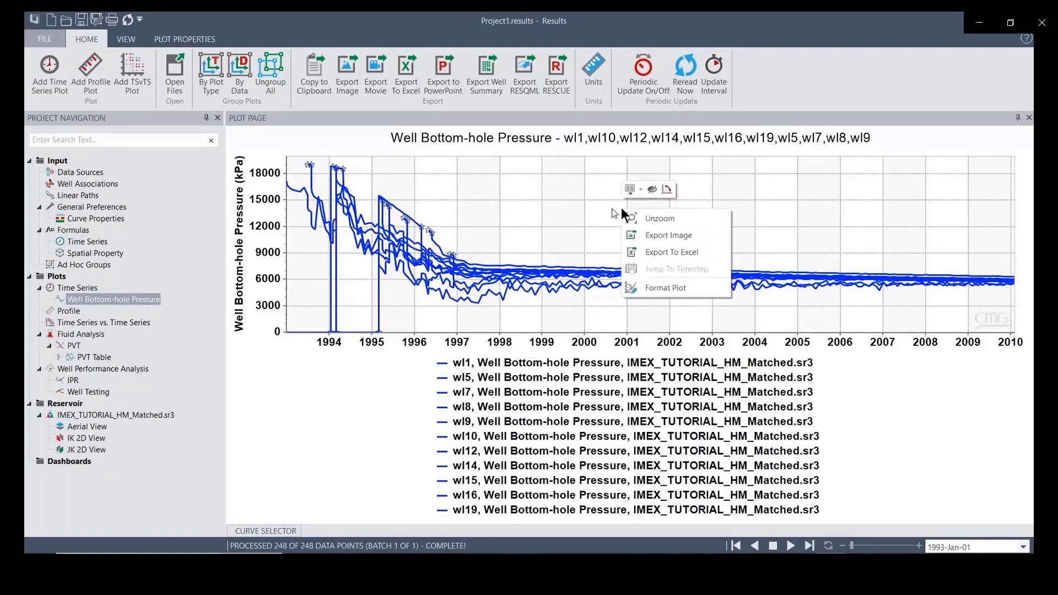
click(658, 253)
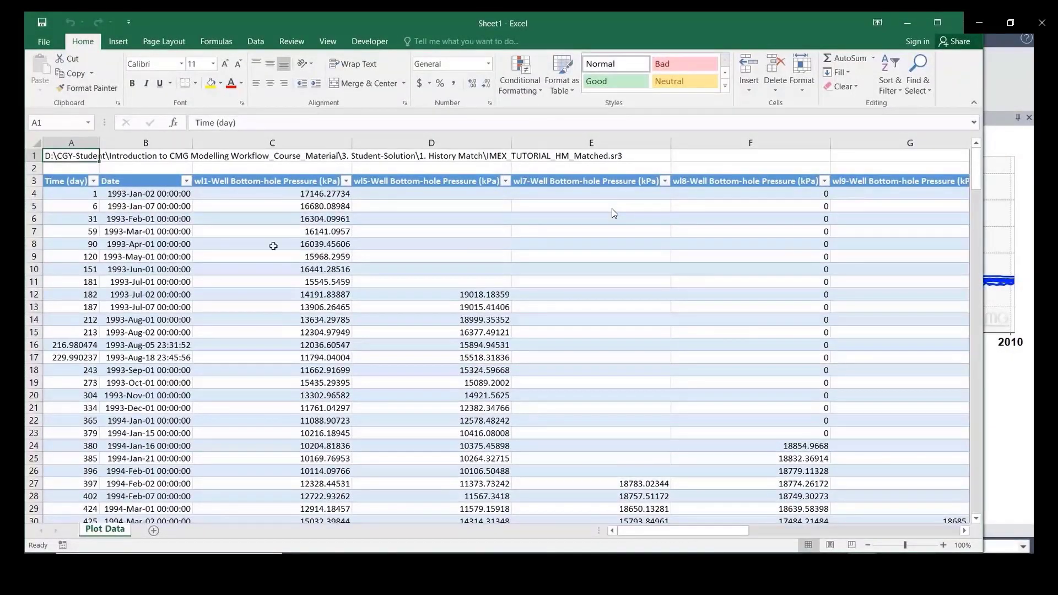
Filter the exported table's dates to February 2010 and look up the bottom-hole pressures of wl1 and wl5
click(186, 181)
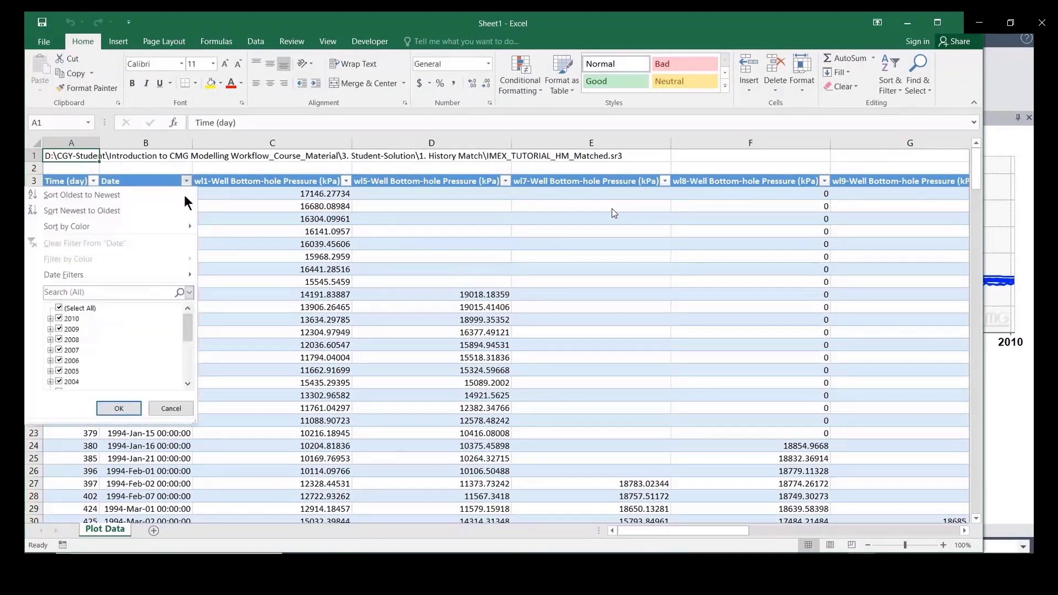
click(59, 308)
click(50, 319)
click(69, 339)
click(60, 340)
click(120, 408)
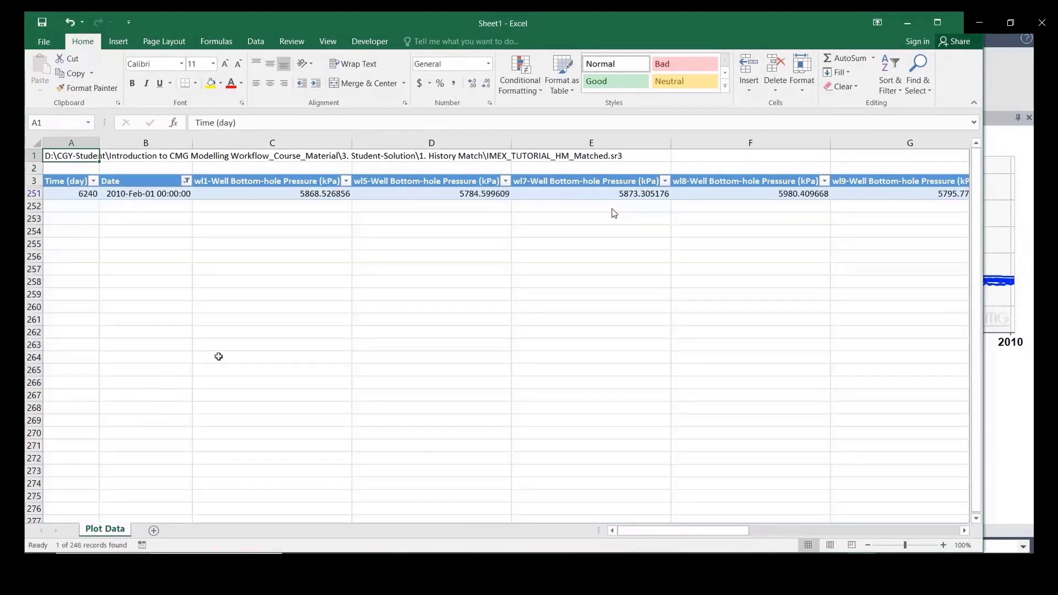
click(287, 198)
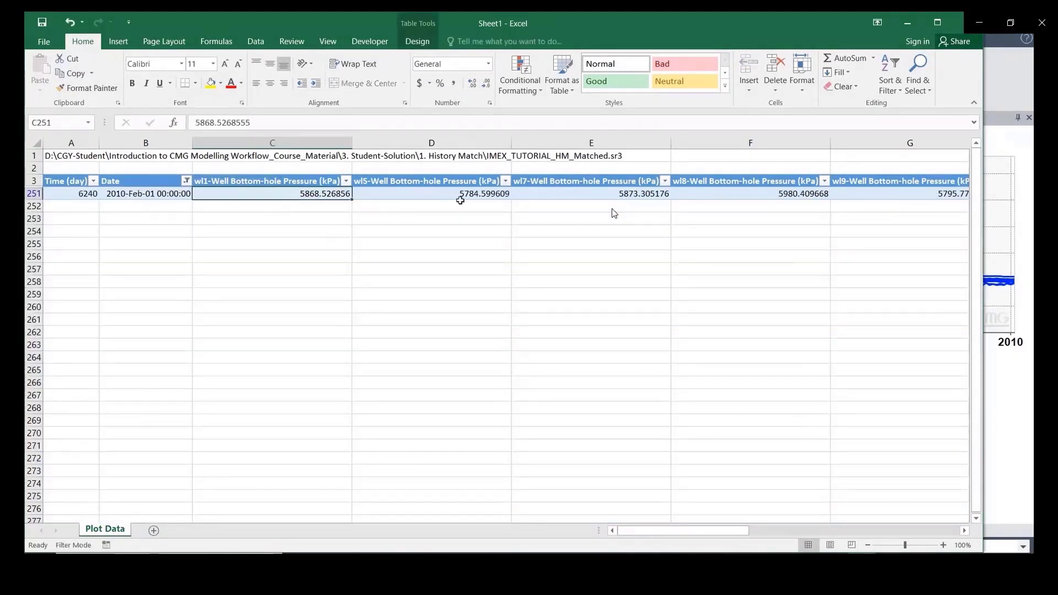
click(483, 196)
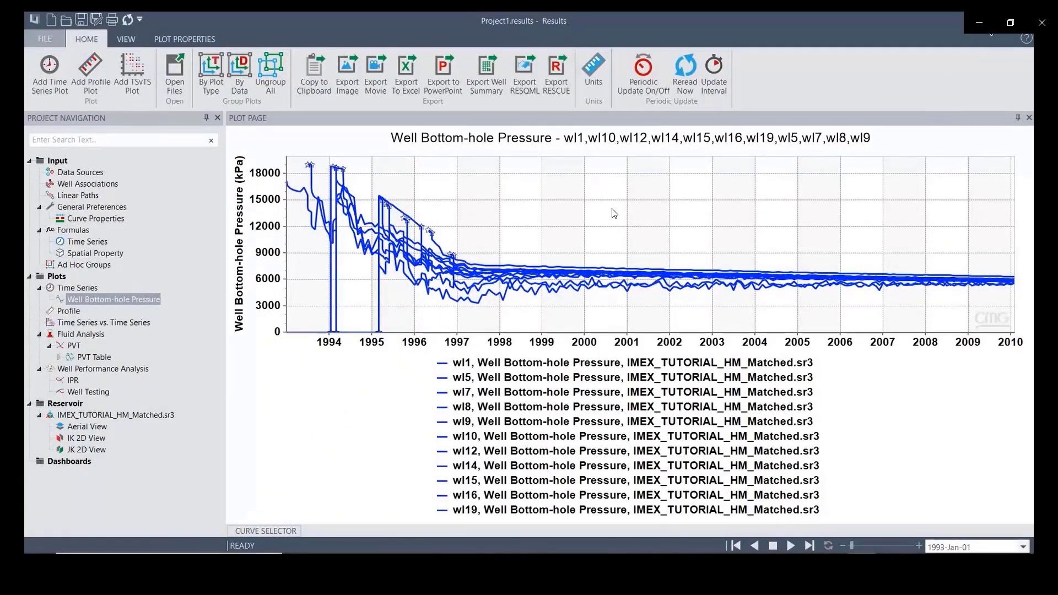
Switch back to Builder and set wl1's minimum BHP bottom hole pressure constraint on 2010-02-01 to 5868 kPa
key(alt+Tab)
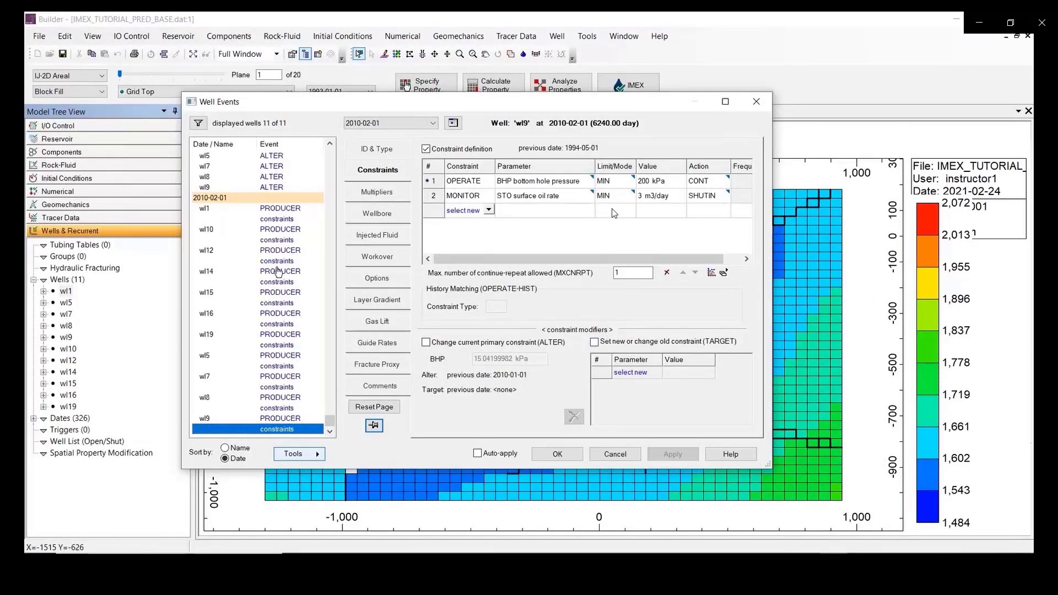
click(275, 220)
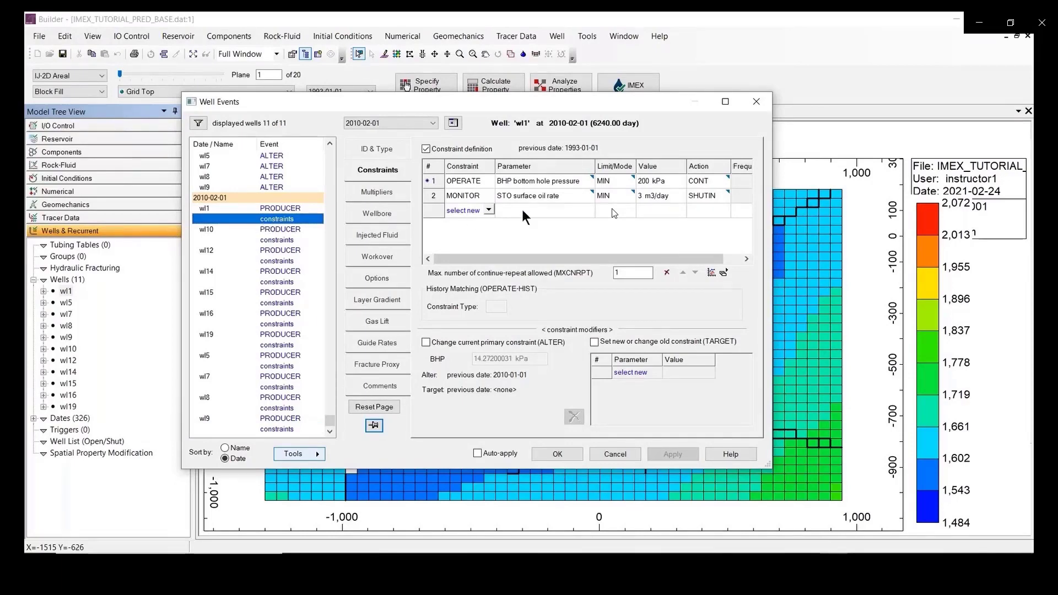
click(642, 184)
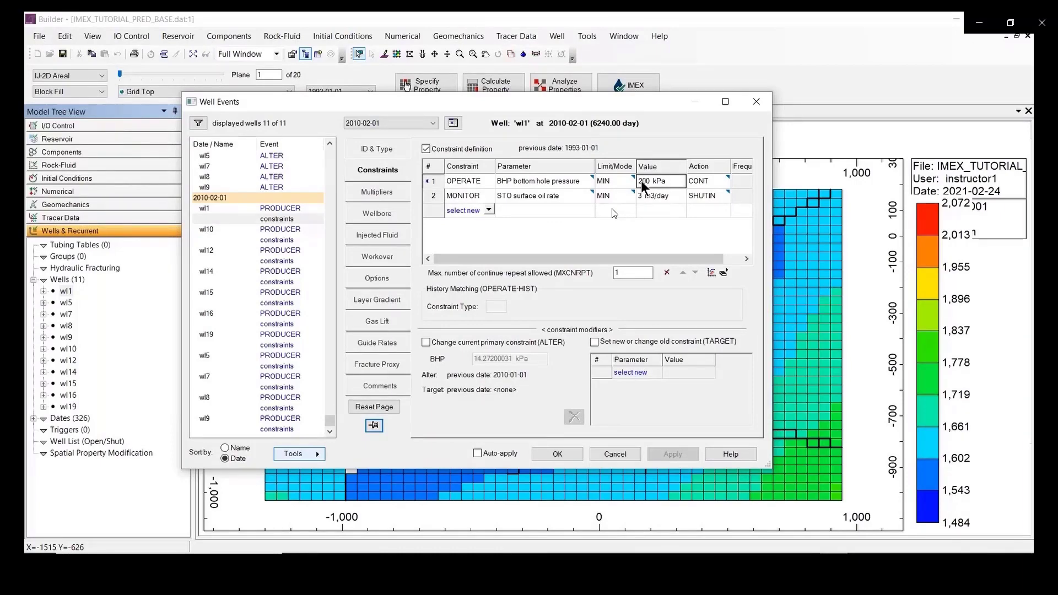
text(5868)
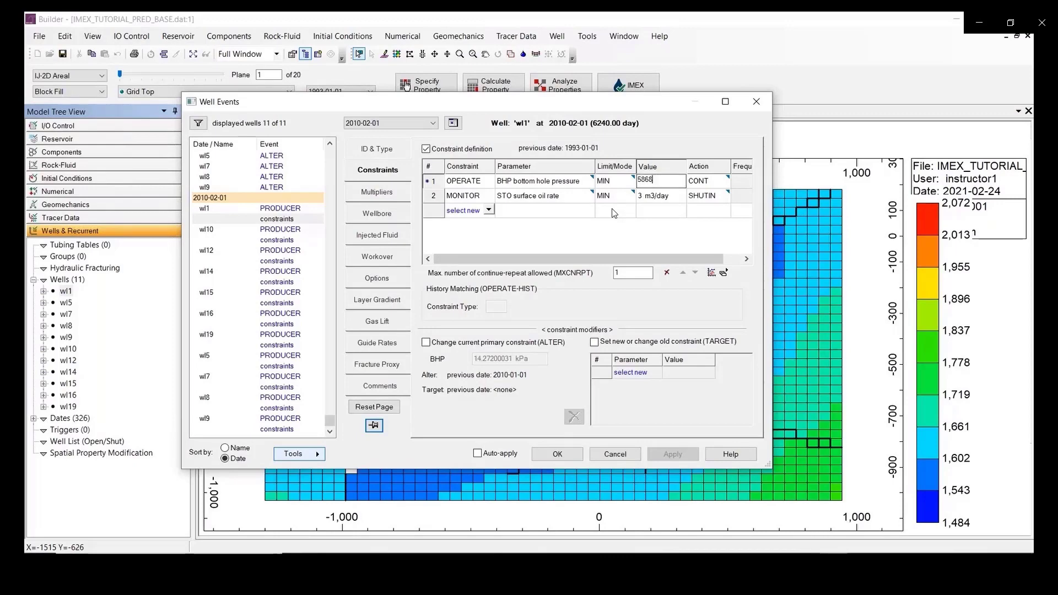